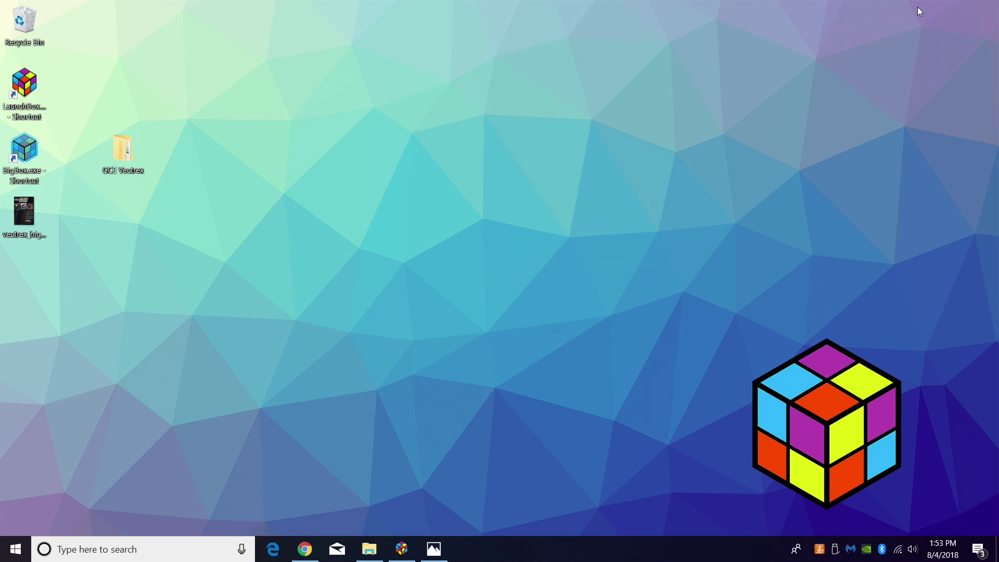
View the Vectrex advertisement image, and switch to Chrome to read through the Space Frenzy product page.
{"action": "left_click", "coordinate": [443, 552]}
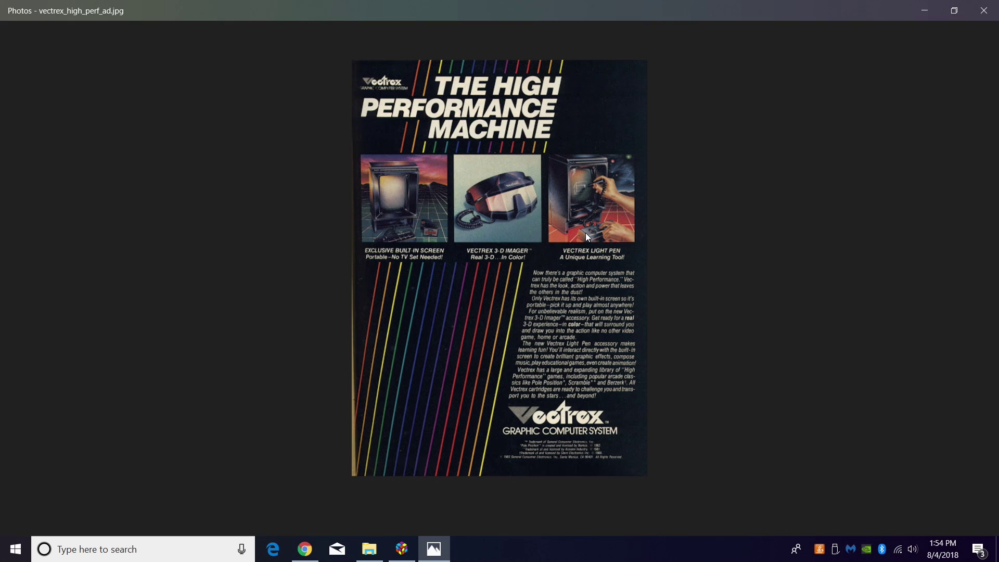
{"action": "left_click", "coordinate": [304, 555]}
{"action": "scroll", "coordinate": [681, 341], "scroll_direction": "down", "scroll_amount": 7}
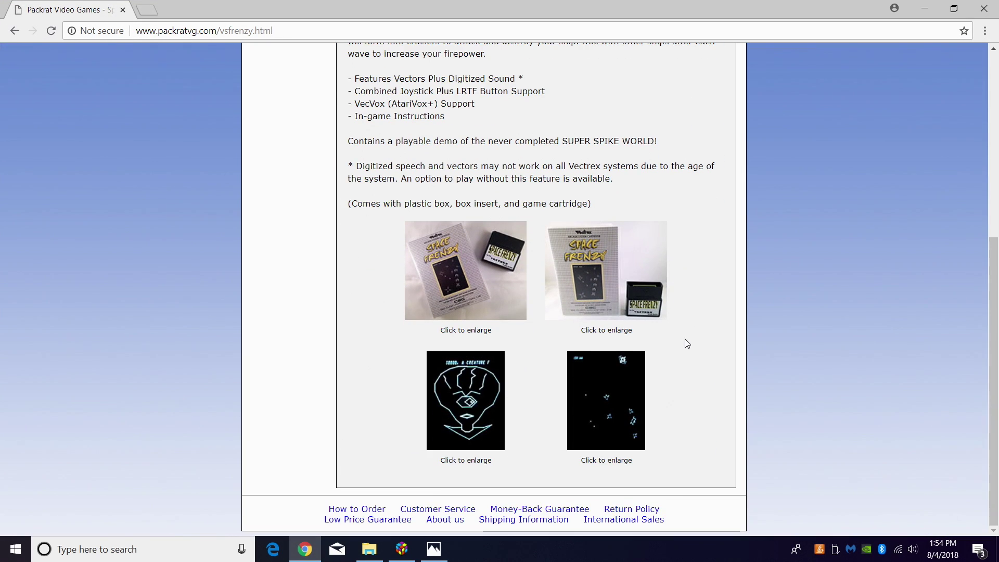
{"action": "scroll", "coordinate": [687, 342], "scroll_direction": "up", "scroll_amount": 6}
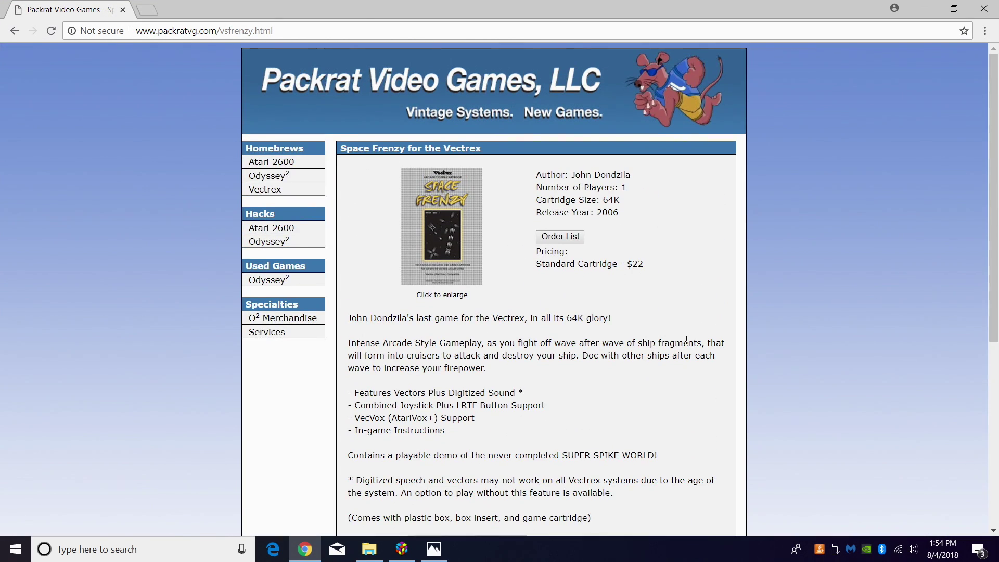
{"action": "scroll", "coordinate": [626, 335], "scroll_direction": "down", "scroll_amount": 4}
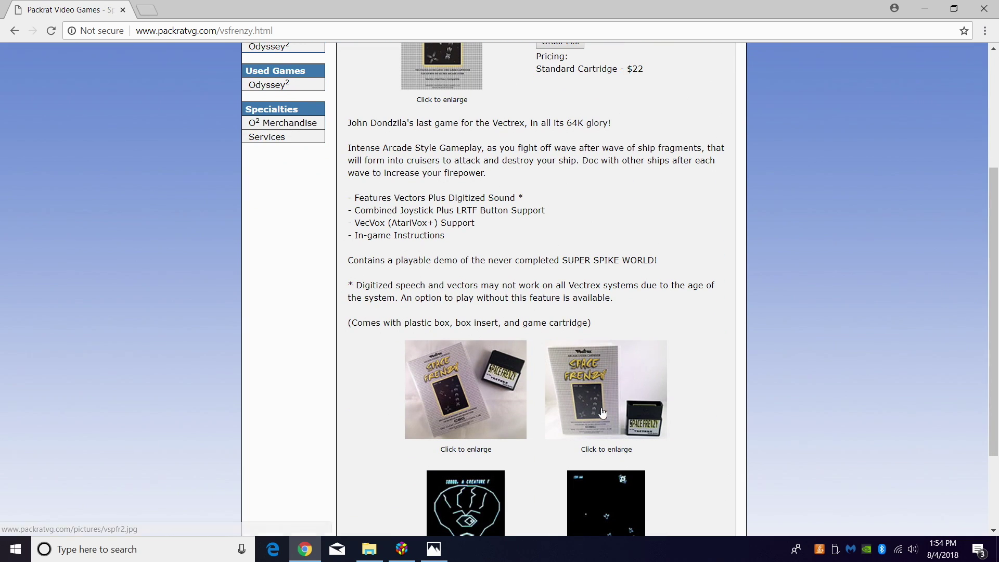
{"action": "scroll", "coordinate": [579, 399], "scroll_direction": "up", "scroll_amount": 4}
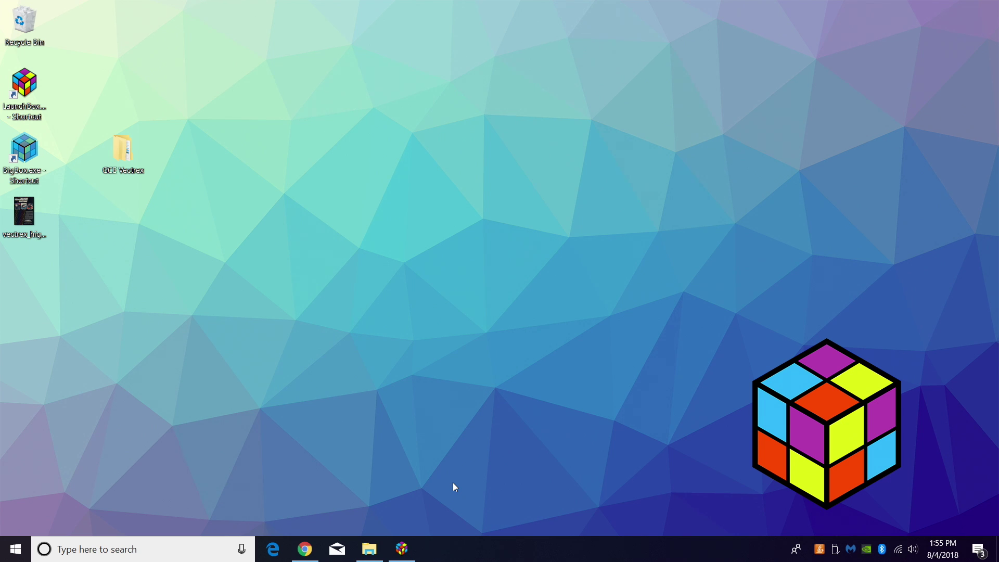
Review the zipped game files in the desktop's GCE Vectrex folder and put its window away.
{"action": "double_click", "coordinate": [124, 153]}
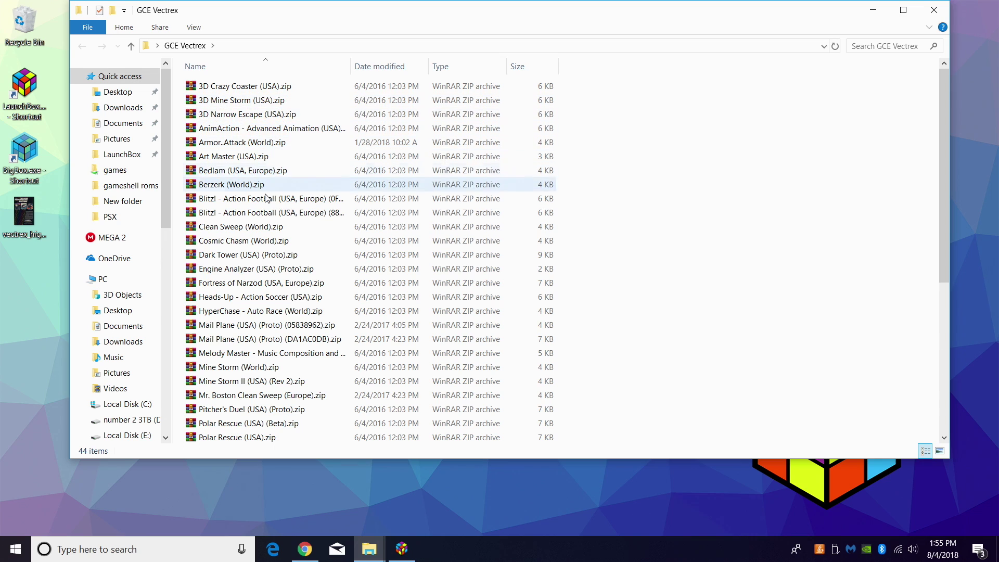
{"action": "scroll", "coordinate": [229, 343], "scroll_direction": "down", "scroll_amount": 6}
{"action": "scroll", "coordinate": [243, 357], "scroll_direction": "up", "scroll_amount": 7}
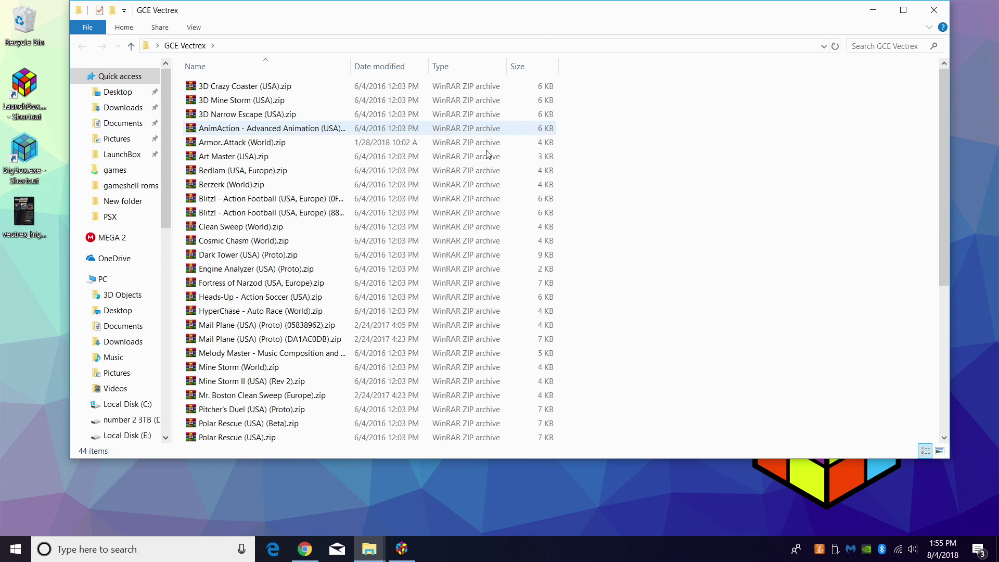
{"action": "scroll", "coordinate": [465, 219], "scroll_direction": "down", "scroll_amount": 3}
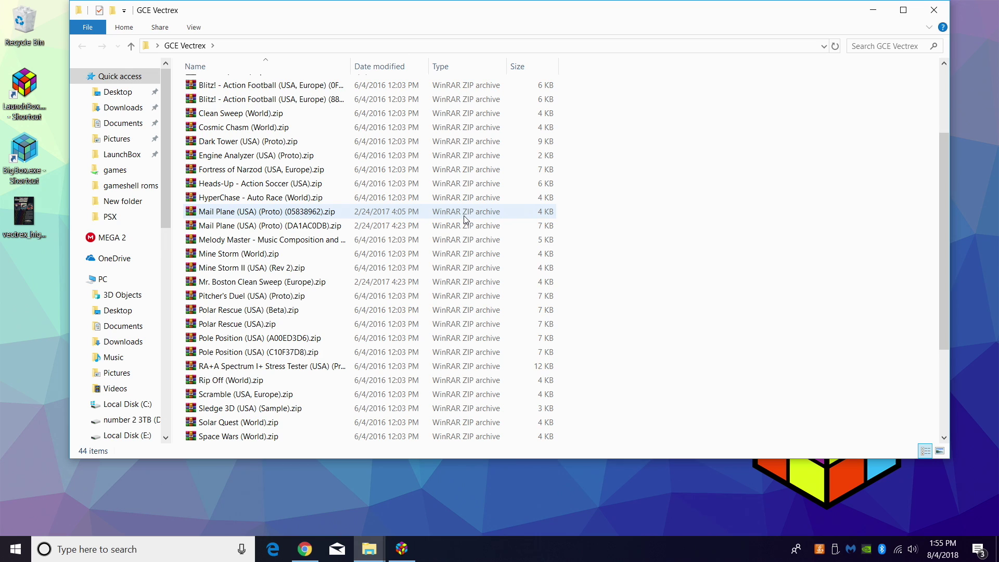
{"action": "left_click", "coordinate": [878, 10]}
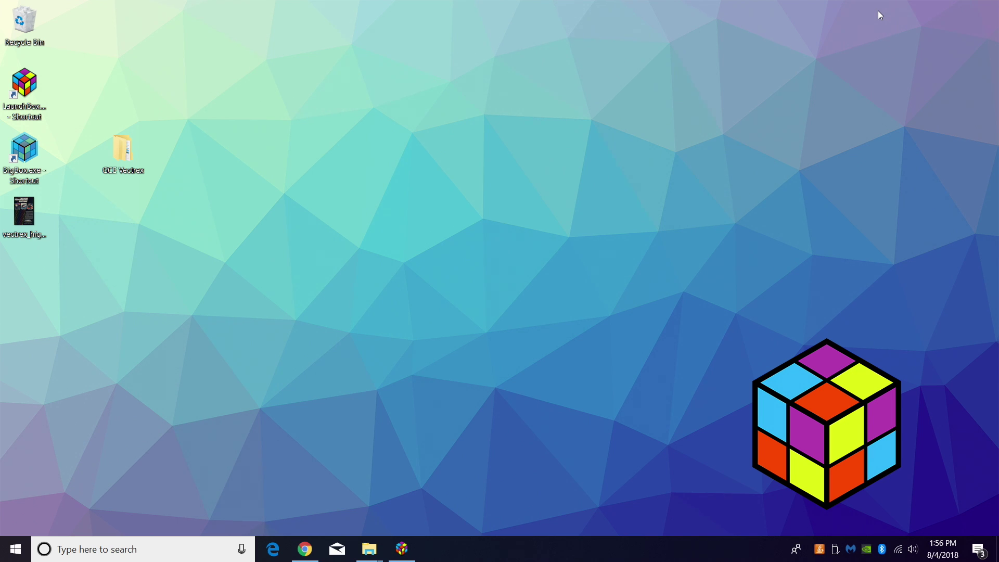
Go to LaunchBox\Emulators\RetroArch on drive D: in File Explorer and launch retroarch.exe.
{"action": "mouse_move", "coordinate": [369, 548]}
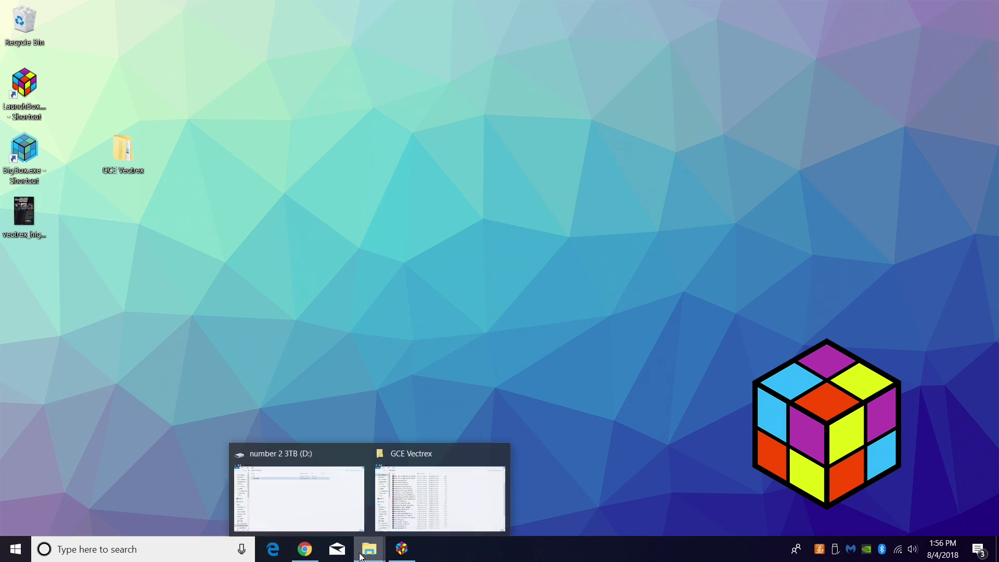
{"action": "left_click", "coordinate": [295, 490]}
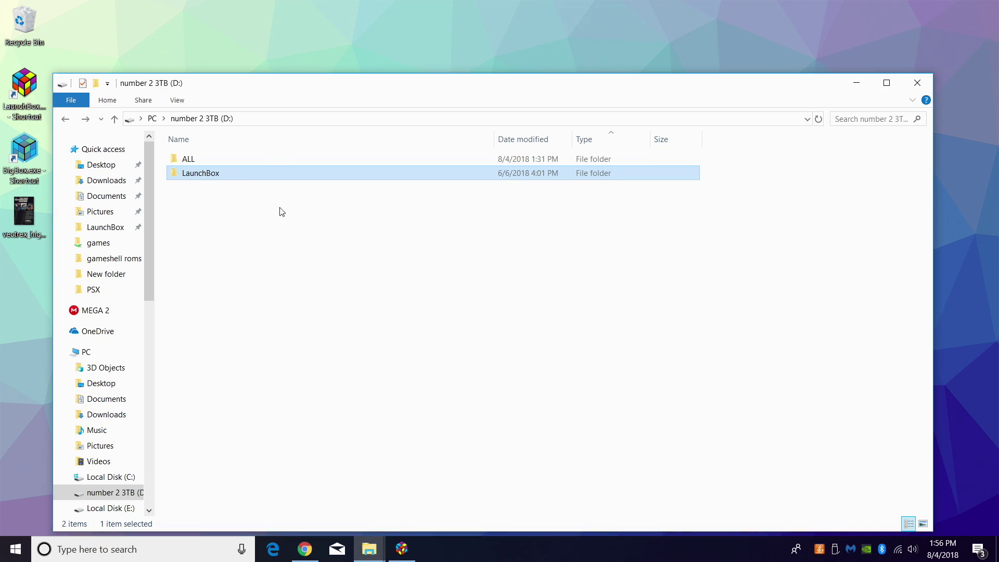
{"action": "double_click", "coordinate": [235, 179]}
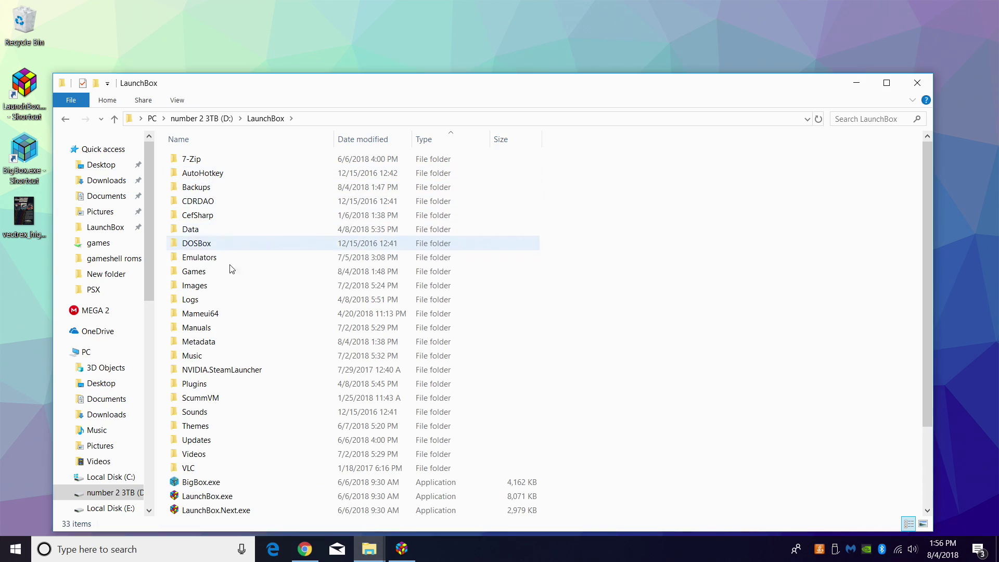
{"action": "double_click", "coordinate": [200, 258]}
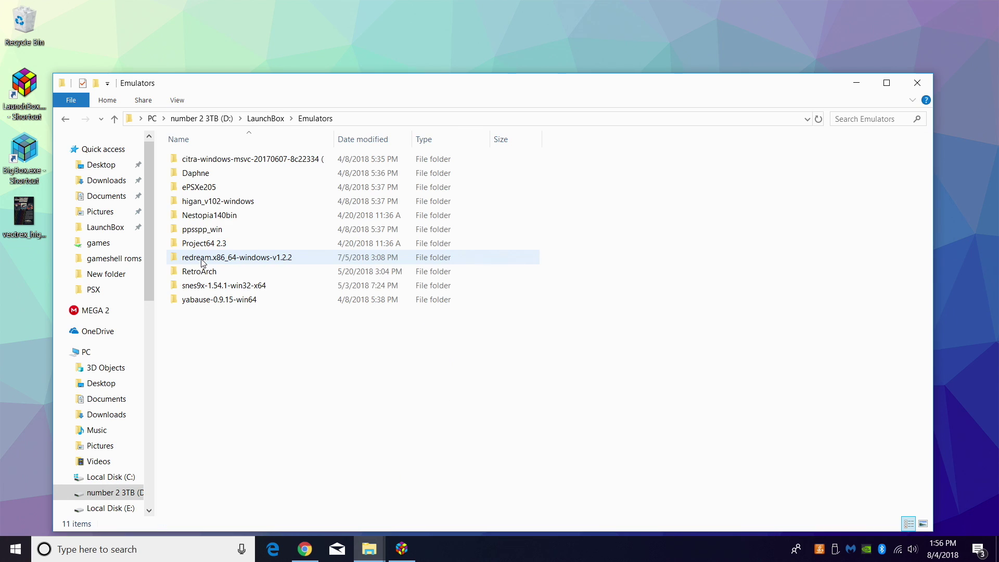
{"action": "double_click", "coordinate": [208, 271]}
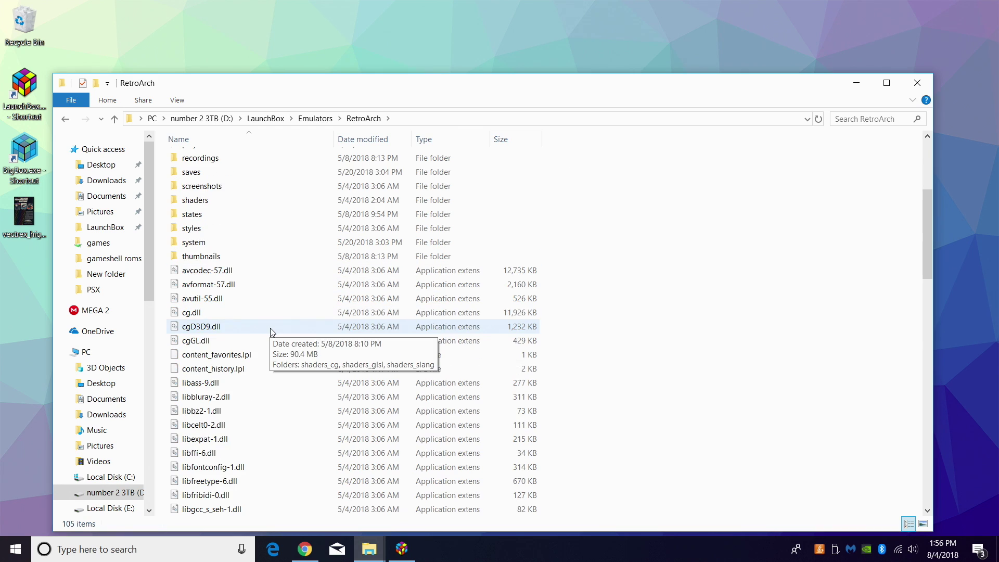
{"action": "scroll", "coordinate": [269, 333], "scroll_direction": "down", "scroll_amount": 3}
{"action": "scroll", "coordinate": [273, 340], "scroll_direction": "down", "scroll_amount": 20}
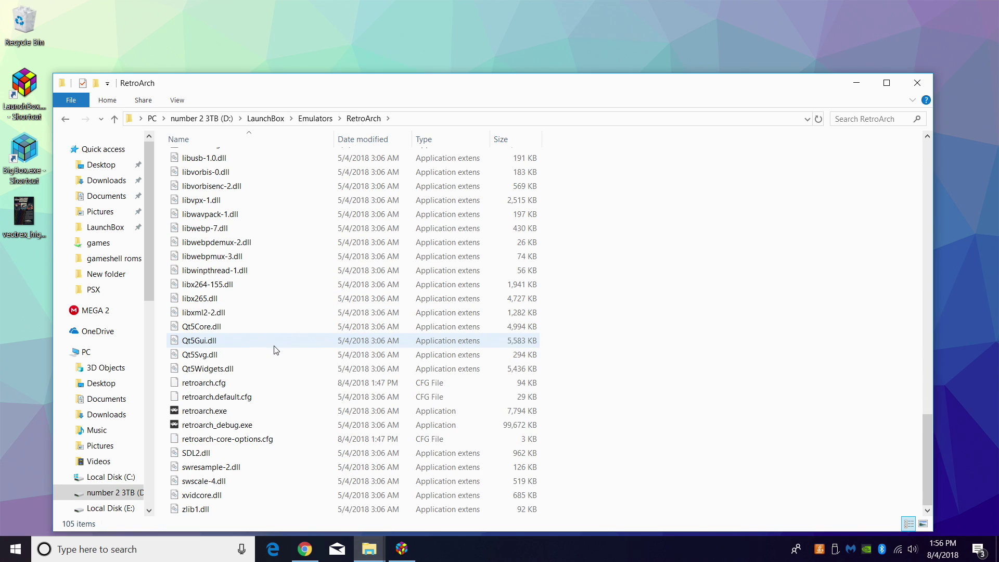
{"action": "double_click", "coordinate": [236, 410]}
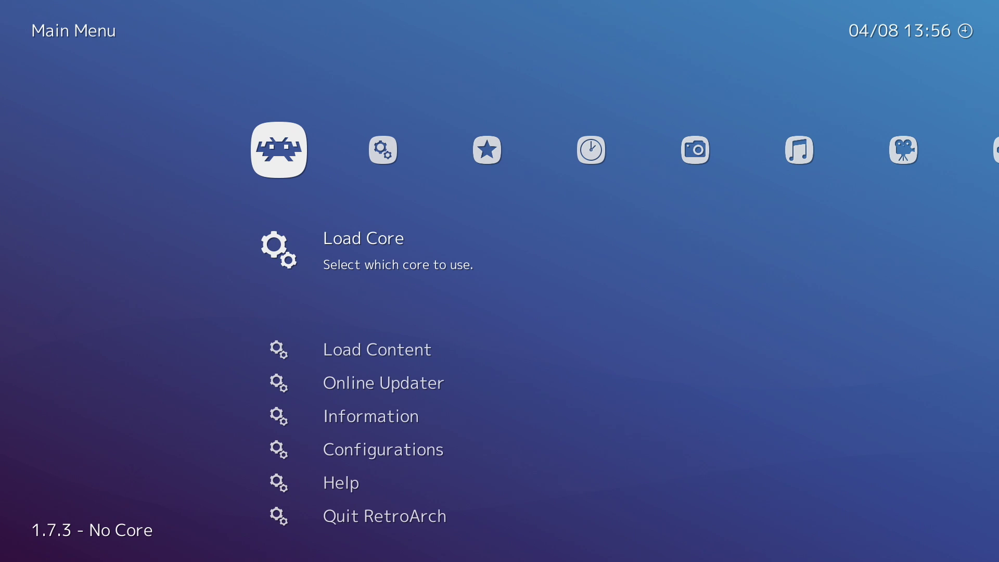
Look through the downloadable cores in the Core Updater of RetroArch's Online Updater.
{"action": "key", "text": "Down"}
{"action": "key", "text": "Down"}
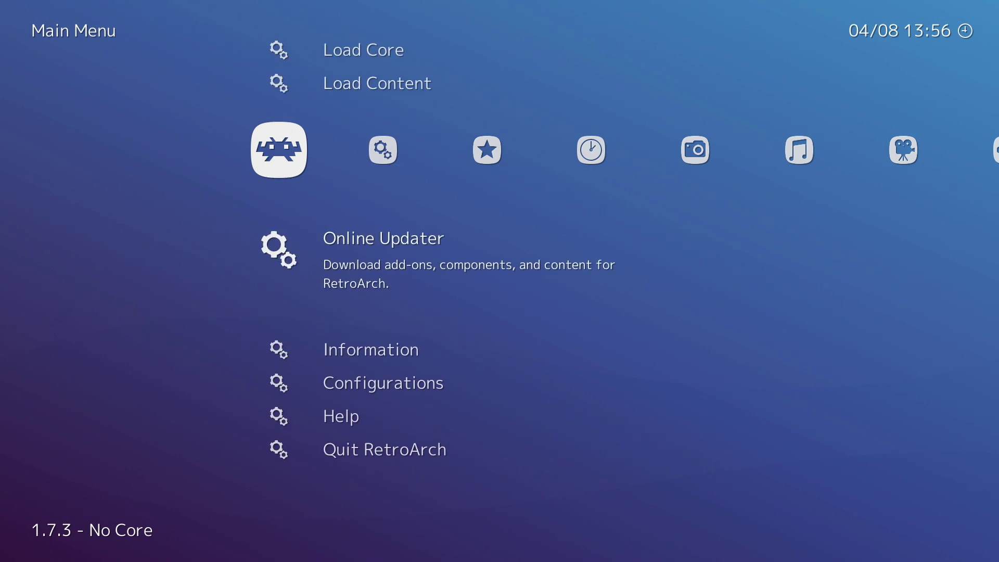
{"action": "key", "text": "Return"}
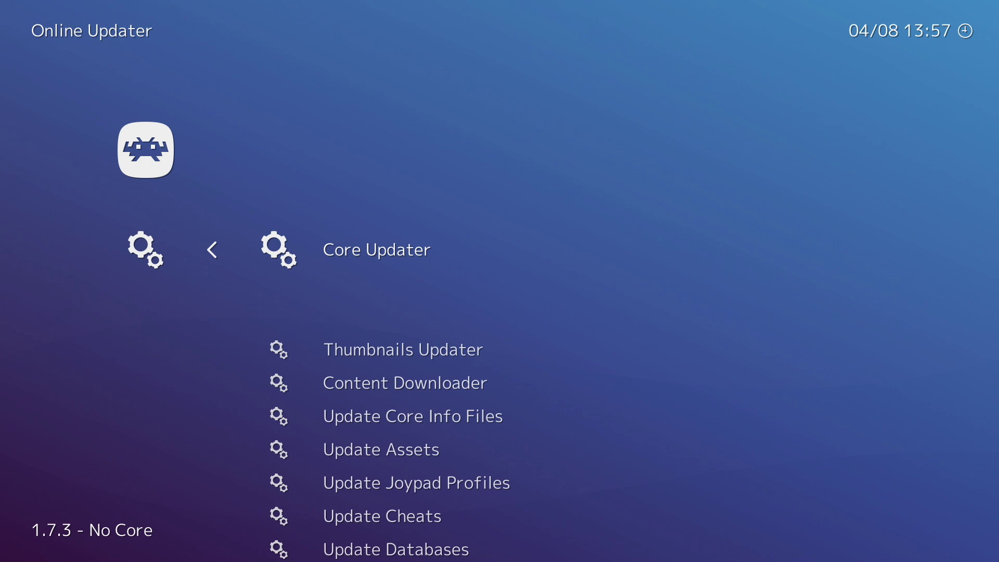
{"action": "key", "text": "Return"}
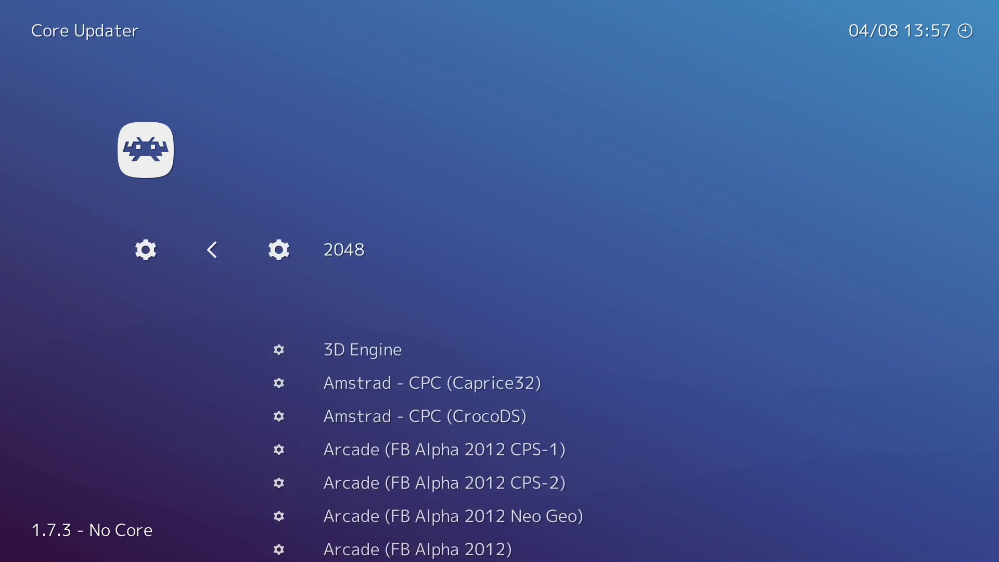
{"action": "key", "text": "Down"}
{"action": "key", "text": "Down"}
{"action": "key", "text": "Down"}
{"action": "key", "text": "Down"}
{"action": "key", "text": "Down"}
{"action": "key", "text": "Down"}
{"action": "key", "text": "Down"}
{"action": "key", "text": "Down"}
{"action": "key", "text": "Down"}
{"action": "key", "text": "Down"}
{"action": "key", "text": "Down"}
{"action": "key", "text": "Down"}
{"action": "key", "text": "Down"}
{"action": "key", "text": "Down"}
{"action": "key", "text": "Down"}
{"action": "key", "text": "Down"}
{"action": "key", "text": "Down"}
{"action": "key", "text": "Down"}
{"action": "key", "text": "Down"}
{"action": "key", "text": "Down"}
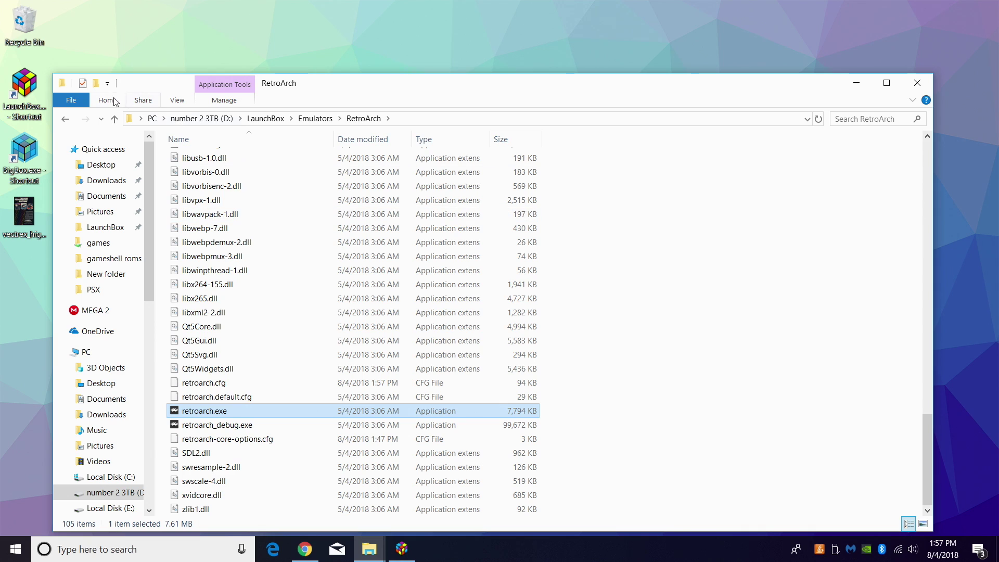
Copy the GCE Vectrex folder from the desktop into LaunchBox\Games on drive D: and return to the LaunchBox folder.
{"action": "left_click", "coordinate": [65, 120]}
{"action": "left_click_drag", "start_coordinate": [330, 90], "coordinate": [464, 49]}
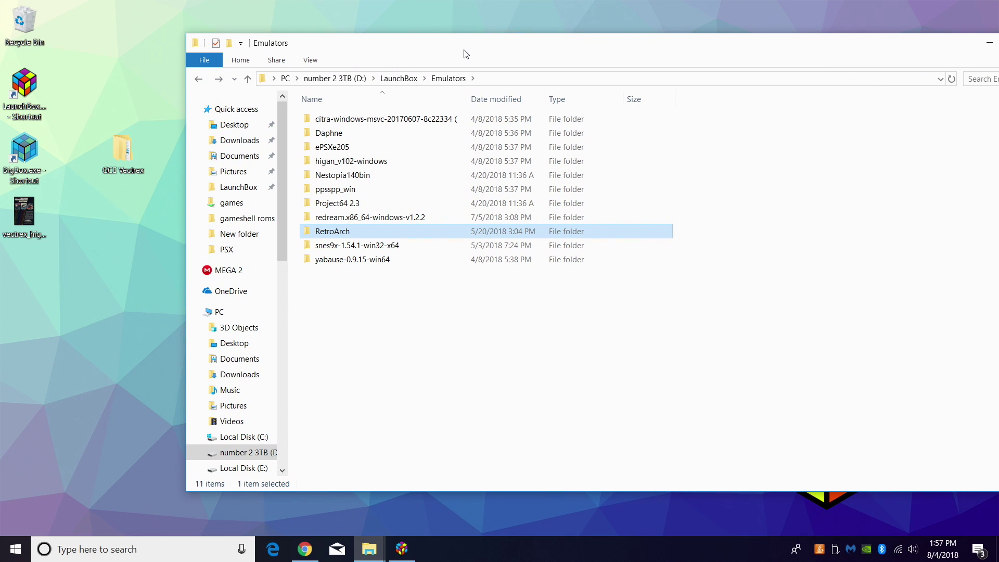
{"action": "left_click", "coordinate": [198, 79]}
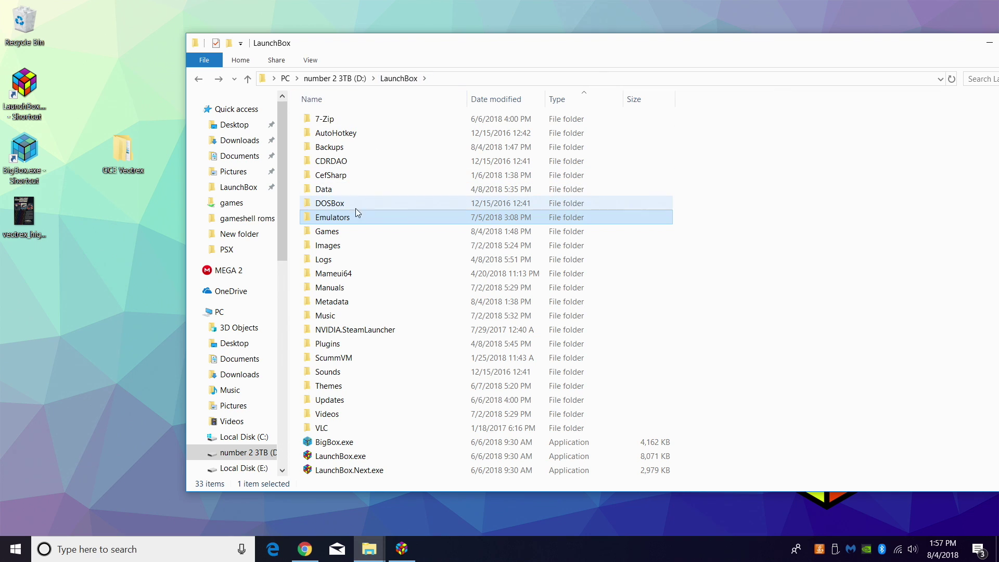
{"action": "double_click", "coordinate": [341, 232]}
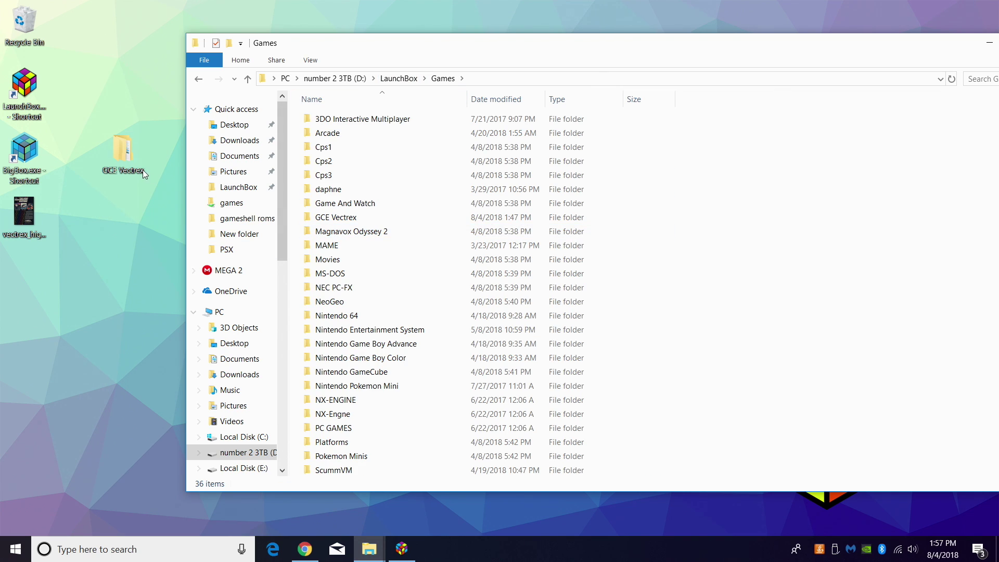
{"action": "left_click_drag", "start_coordinate": [123, 154], "coordinate": [295, 223]}
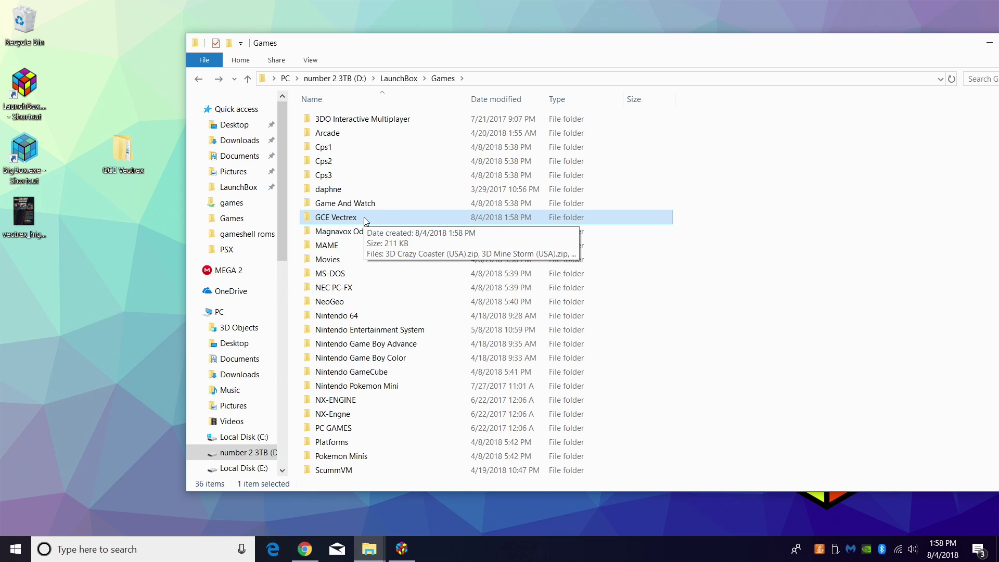
{"action": "left_click", "coordinate": [196, 81]}
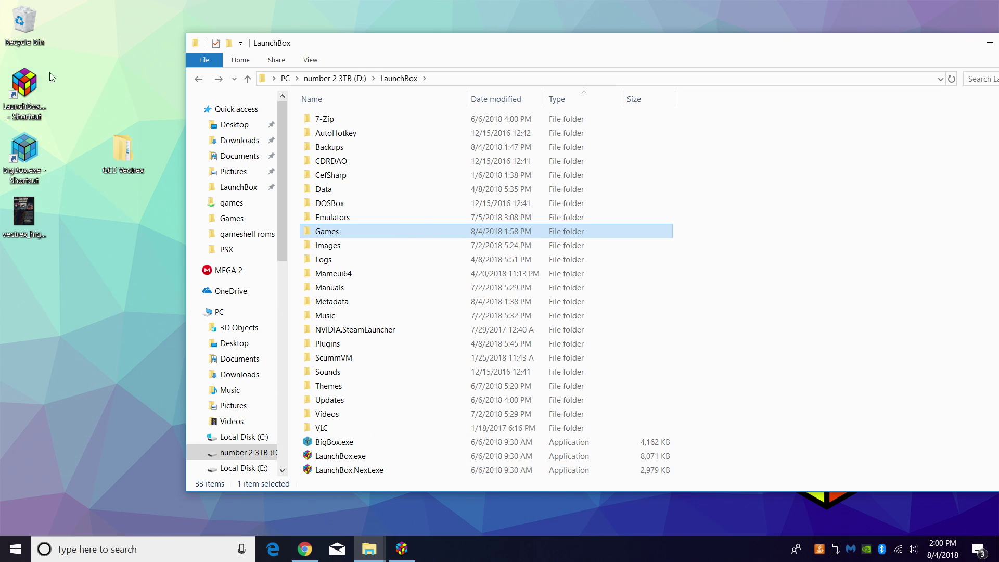
Switch to LaunchBox and open the Retroarch entry for editing from the list of managed emulators.
{"action": "double_click", "coordinate": [33, 182]}
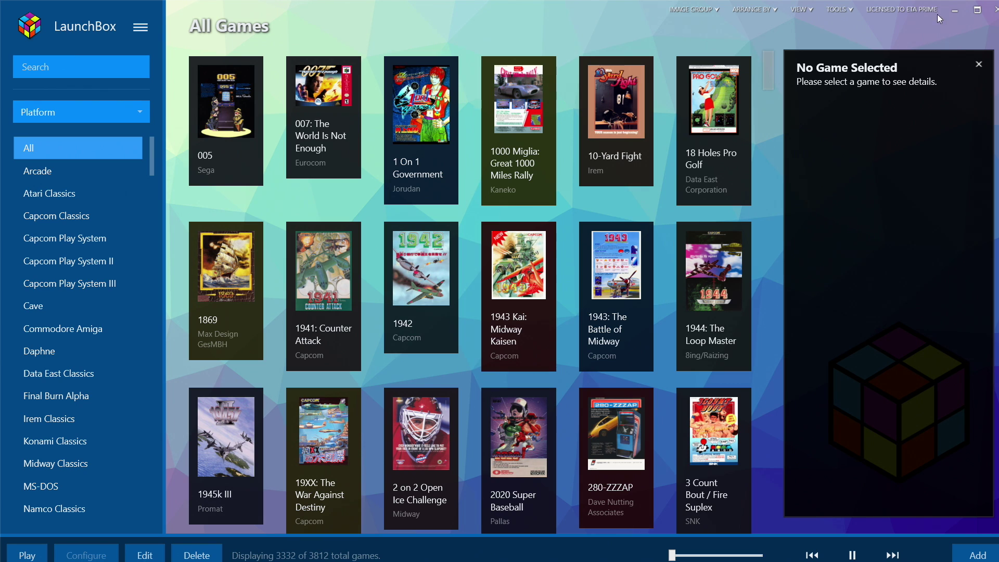
{"action": "left_click", "coordinate": [840, 7]}
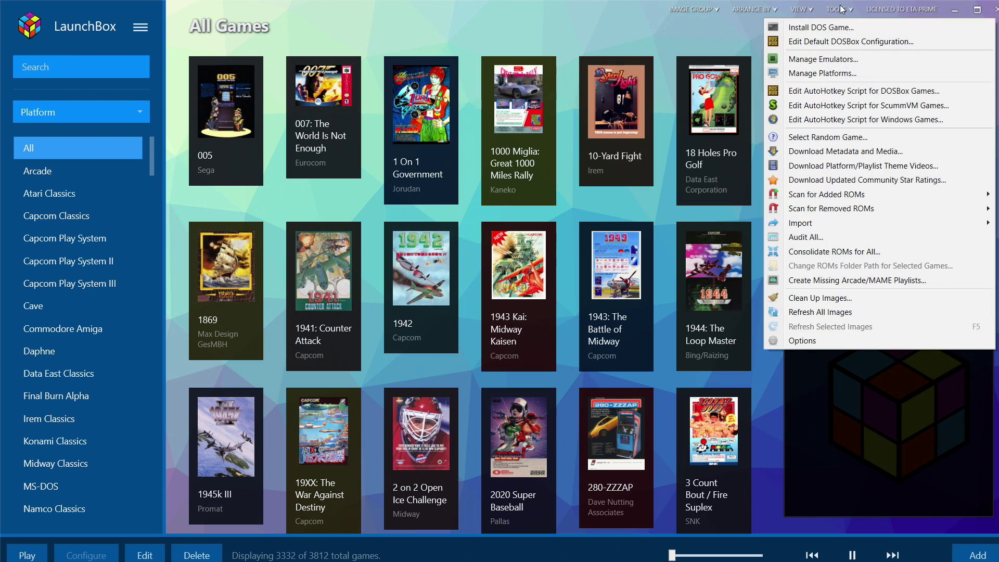
{"action": "left_click", "coordinate": [821, 60]}
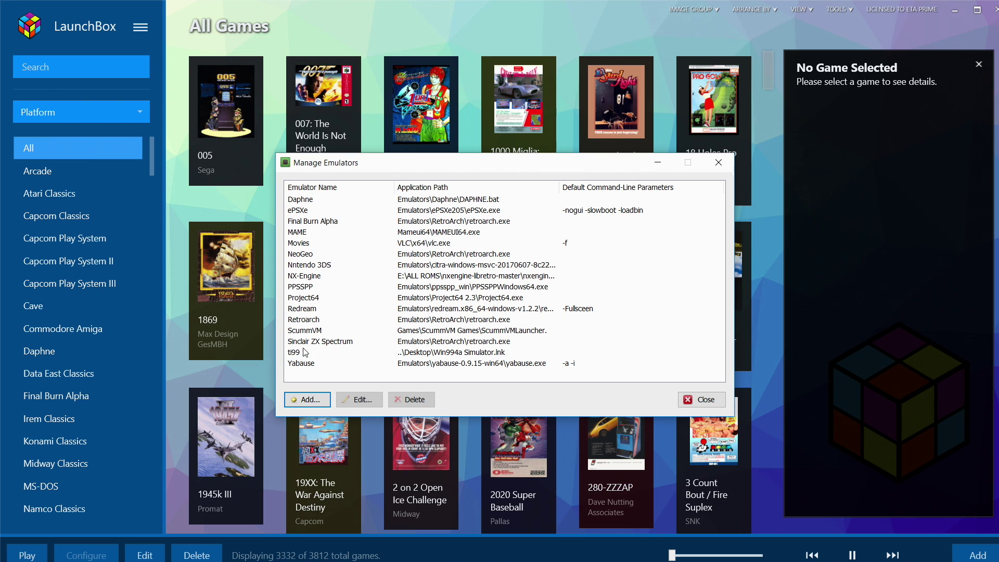
{"action": "left_click", "coordinate": [298, 319]}
{"action": "double_click", "coordinate": [298, 320]}
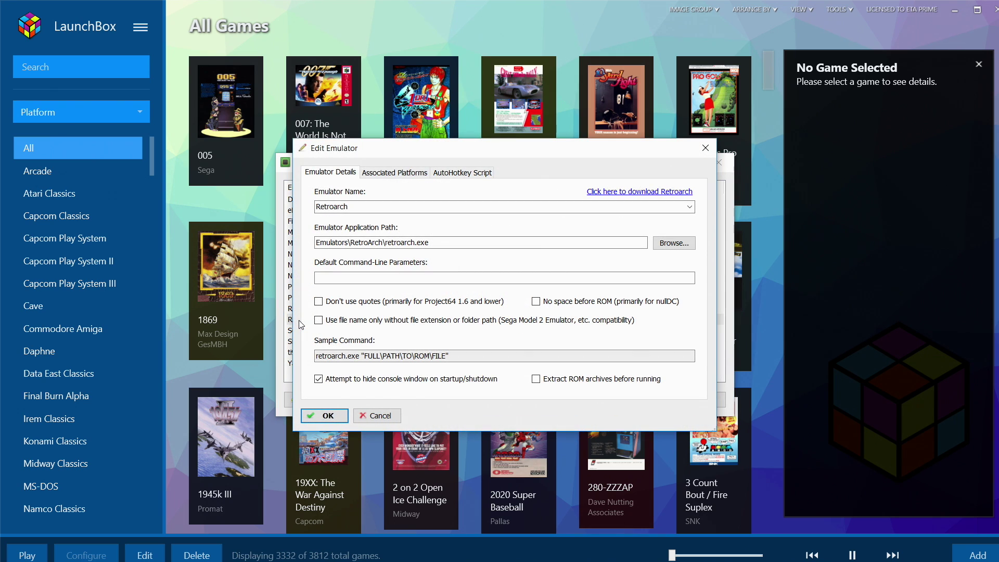
Add GCE Vectrex as a new associated platform for the Retroarch emulator.
{"action": "left_click", "coordinate": [406, 176]}
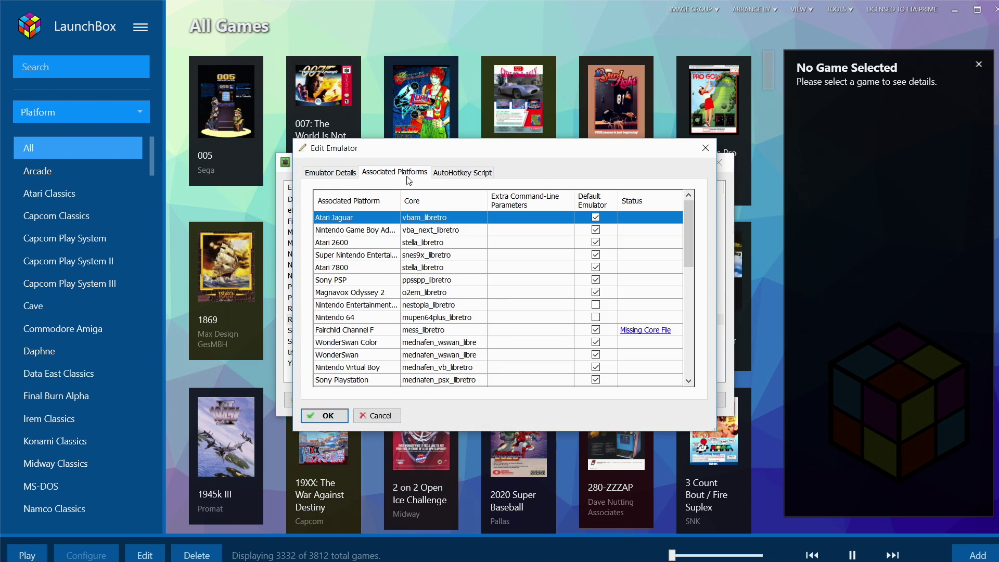
{"action": "scroll", "coordinate": [405, 256], "scroll_direction": "down", "scroll_amount": 8}
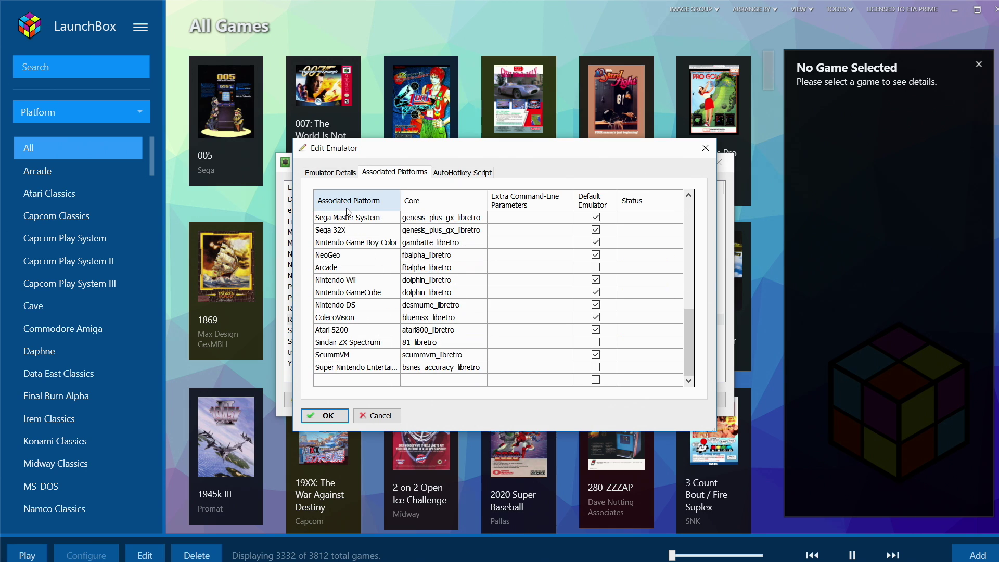
{"action": "left_click", "coordinate": [363, 384]}
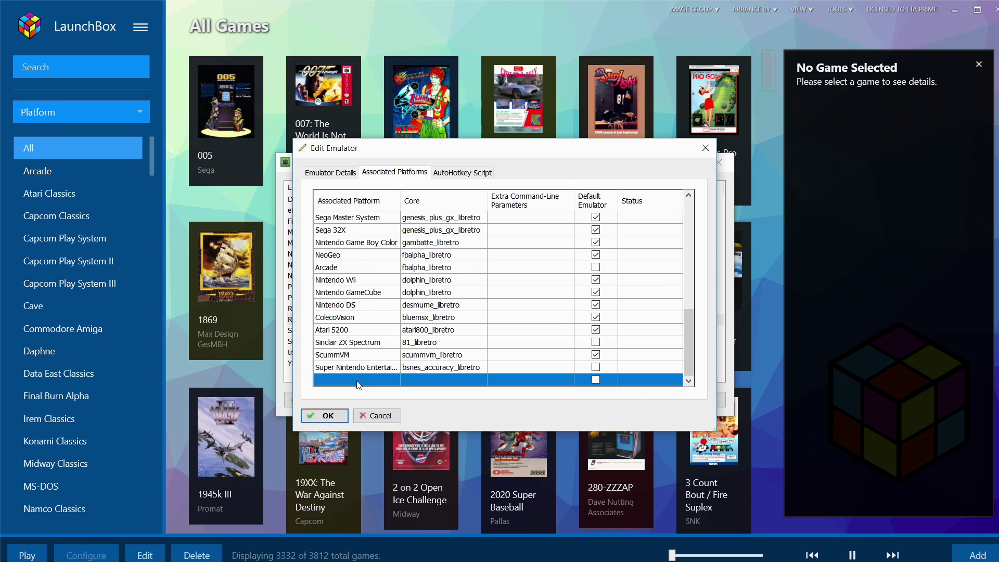
{"action": "type", "text": "GCE Vectre"}
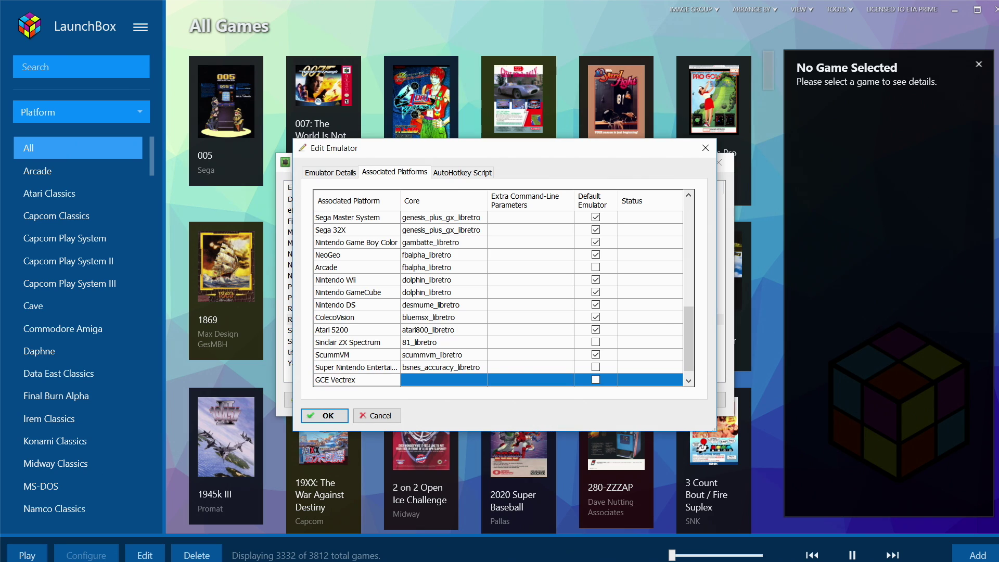
{"action": "type", "text": "x"}
{"action": "key", "text": "Return"}
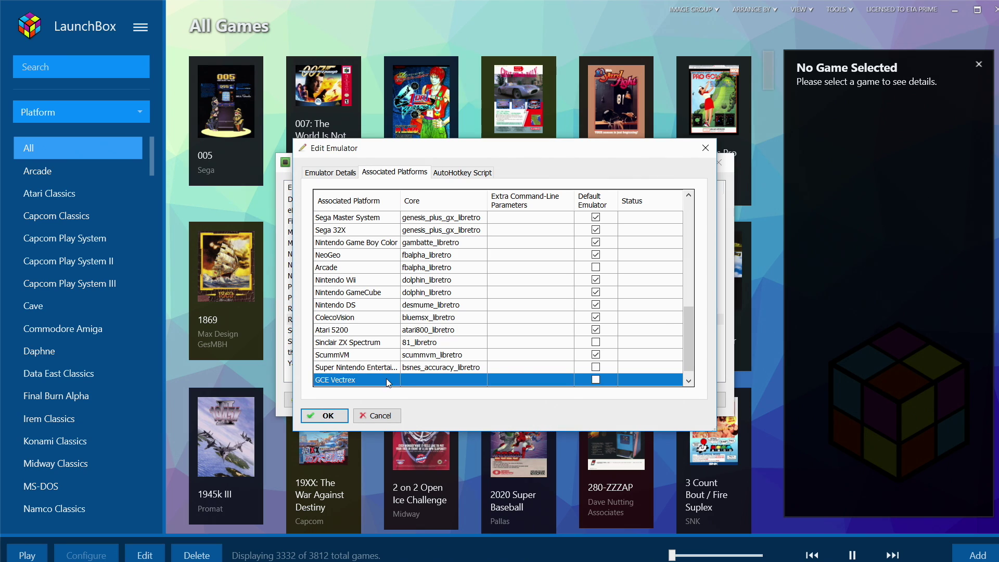
Assign the vecx_libretro core to GCE Vectrex, make Retroarch its default emulator, and save the emulator settings.
{"action": "left_click", "coordinate": [466, 380]}
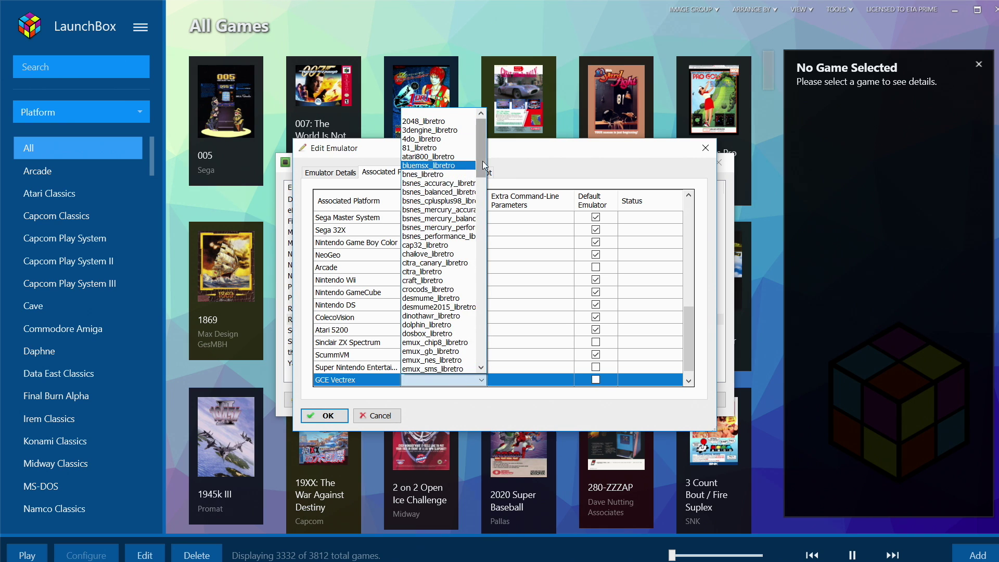
{"action": "left_click_drag", "start_coordinate": [482, 161], "coordinate": [500, 369]}
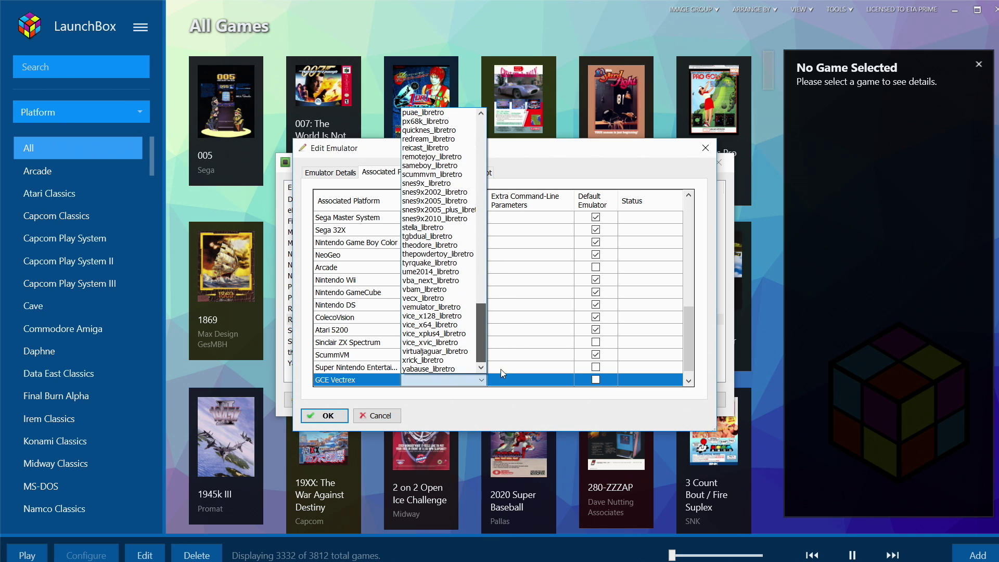
{"action": "left_click", "coordinate": [449, 298]}
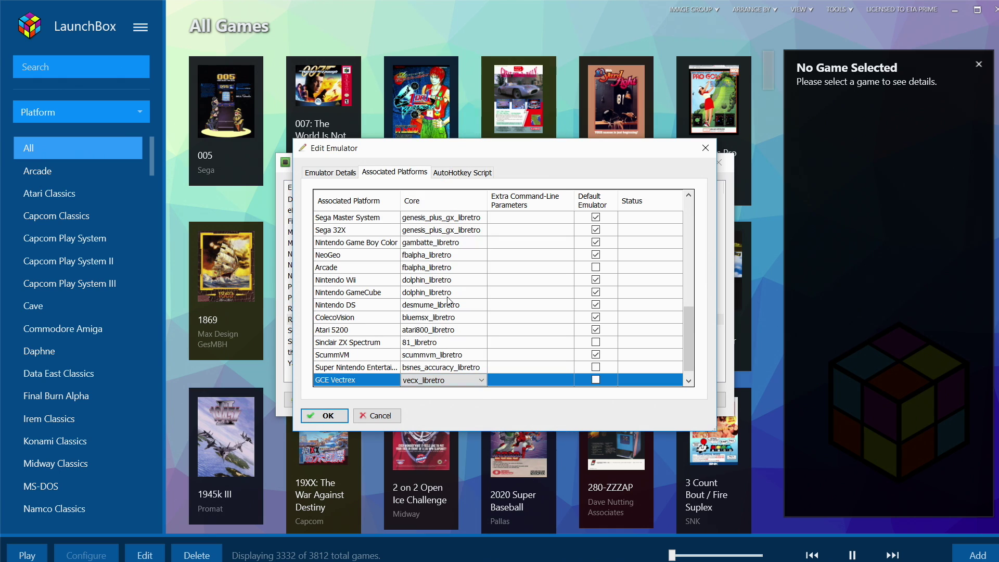
{"action": "left_click", "coordinate": [596, 379]}
{"action": "left_click", "coordinate": [596, 380]}
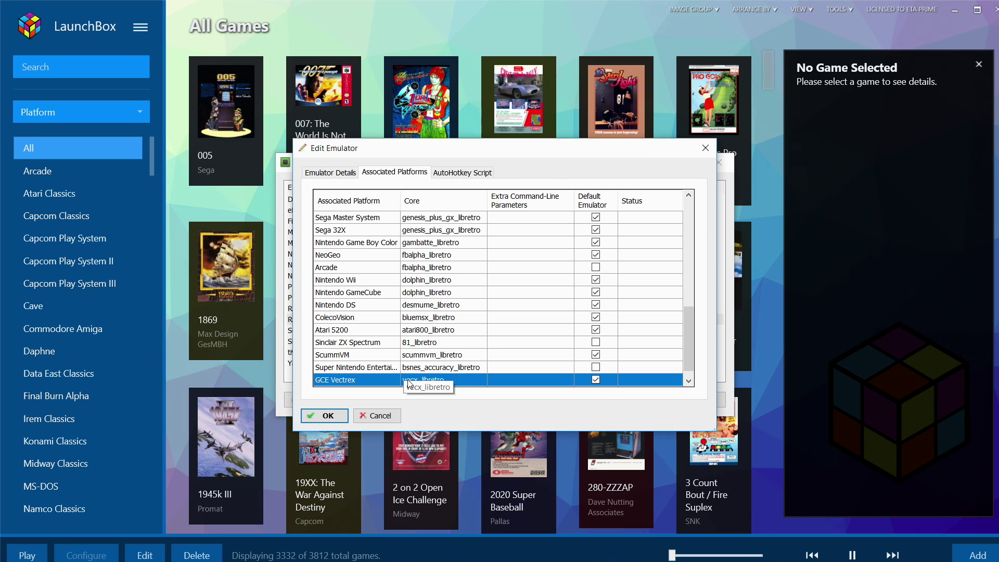
{"action": "left_click", "coordinate": [337, 414]}
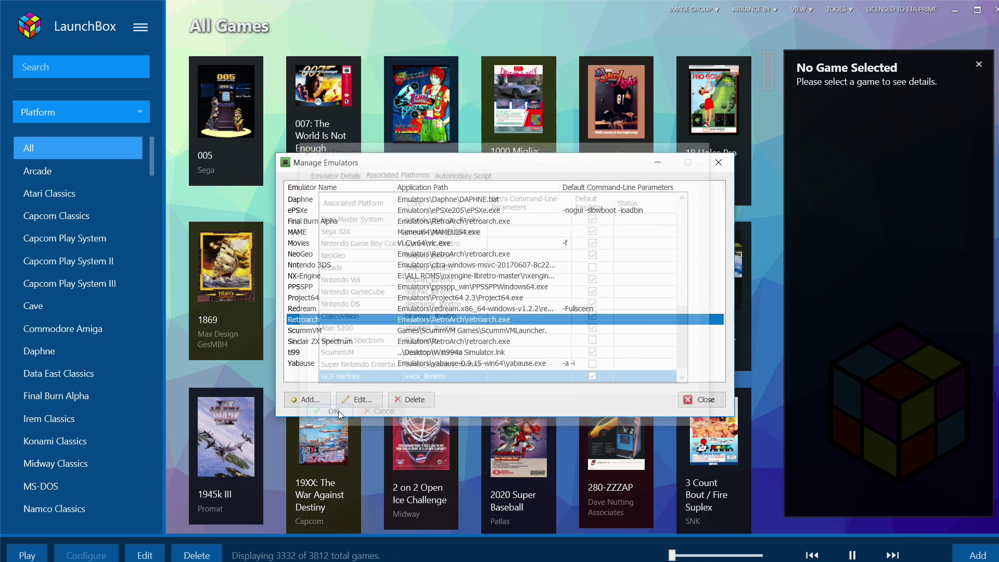
{"action": "left_click", "coordinate": [705, 399]}
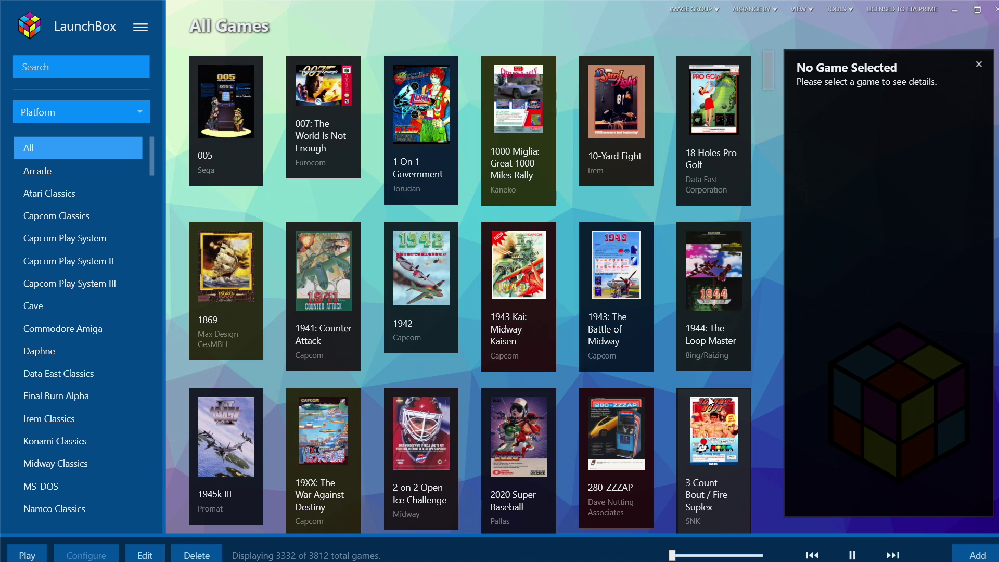
Start a ROM files import and add the folder D:\LaunchBox\Games\GCE Vectrex as its source.
{"action": "left_click", "coordinate": [847, 8]}
{"action": "mouse_move", "coordinate": [834, 228]}
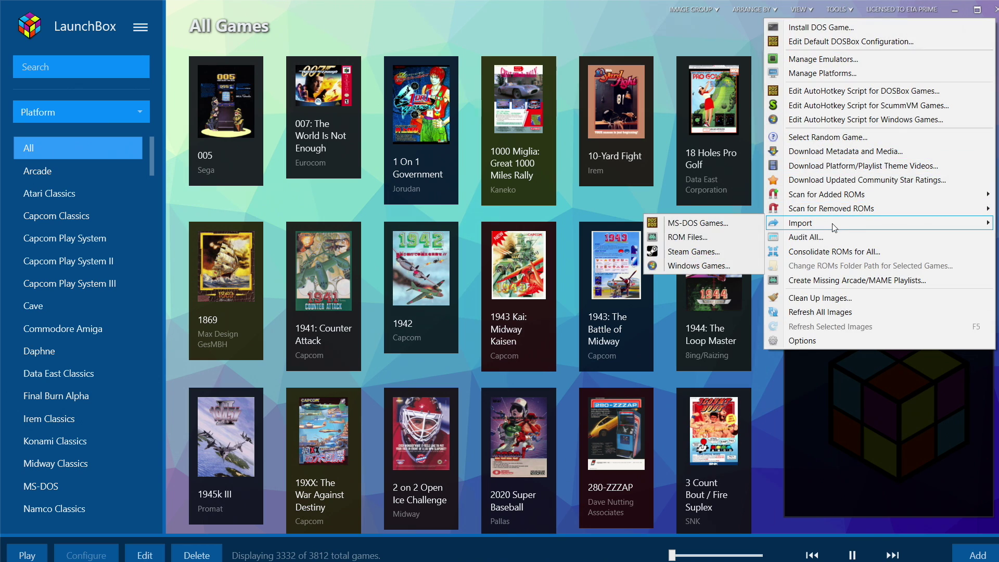
{"action": "left_click", "coordinate": [745, 241]}
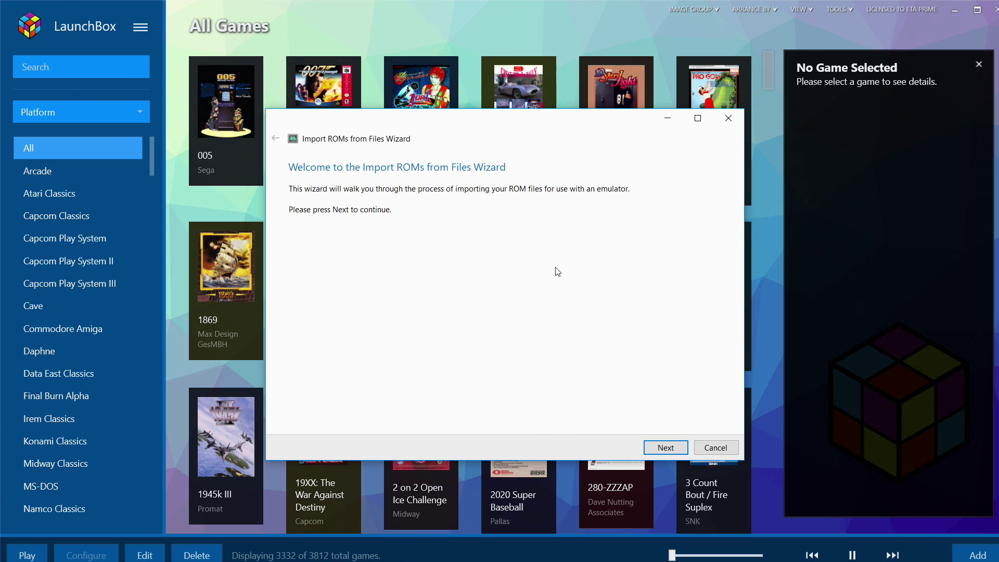
{"action": "left_click", "coordinate": [672, 448]}
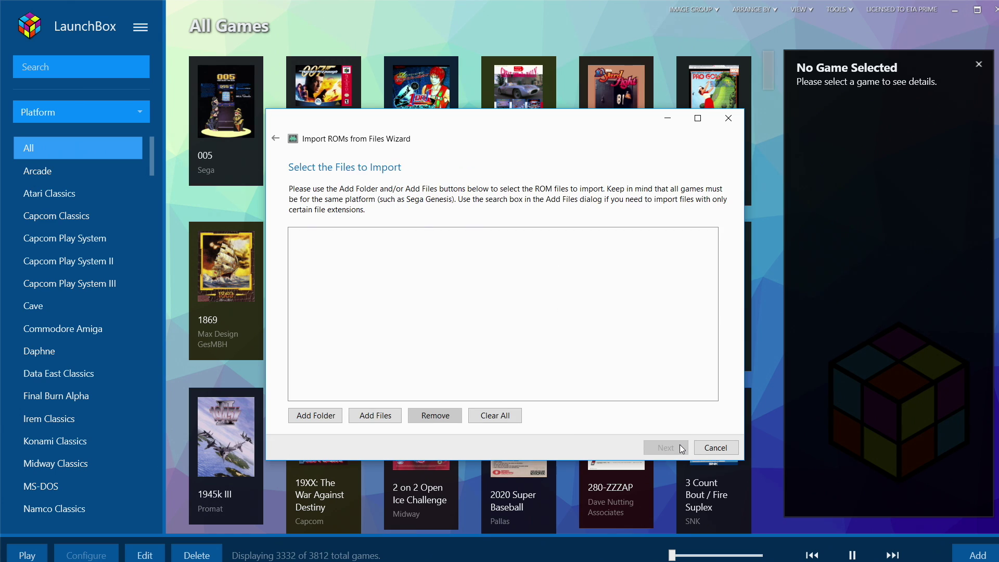
{"action": "left_click", "coordinate": [313, 421]}
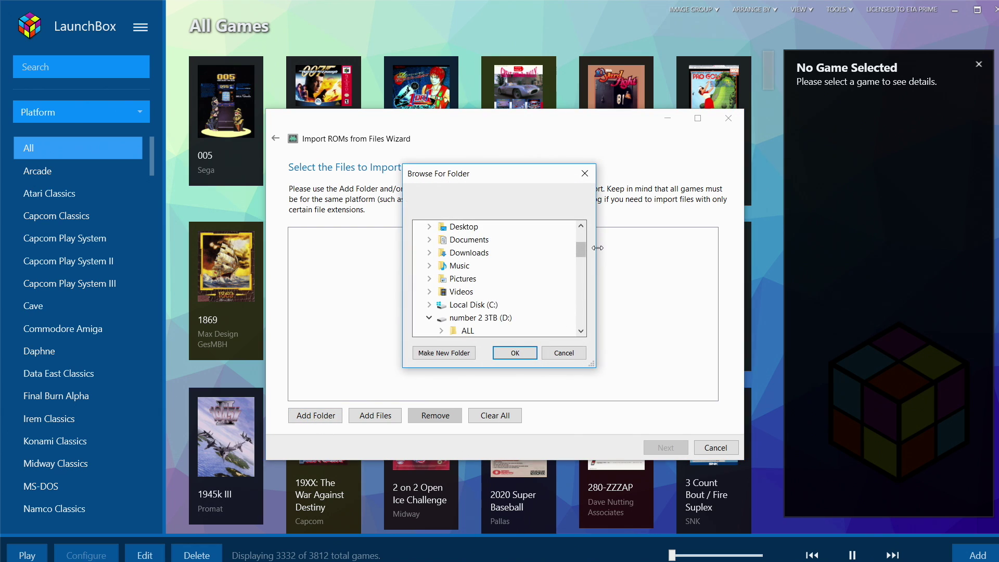
{"action": "left_click_drag", "start_coordinate": [583, 254], "coordinate": [578, 277]}
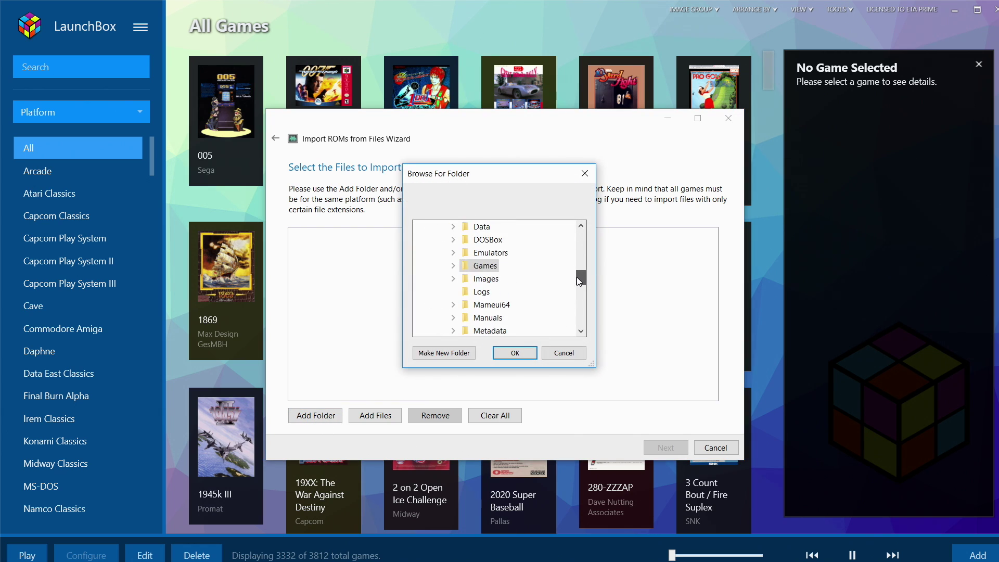
{"action": "left_click", "coordinate": [453, 266]}
{"action": "scroll", "coordinate": [583, 258], "scroll_direction": "down", "scroll_amount": 1}
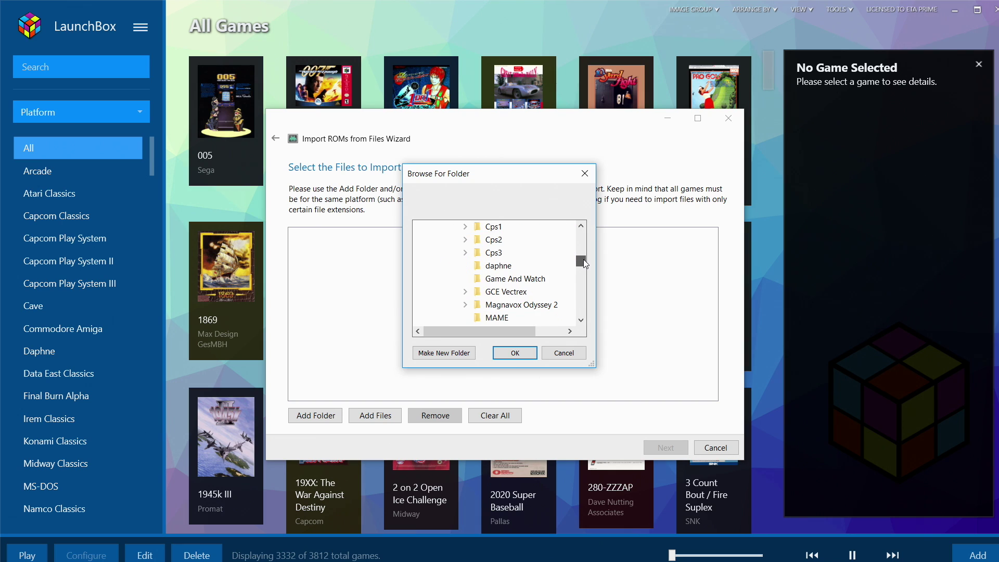
{"action": "left_click", "coordinate": [509, 293]}
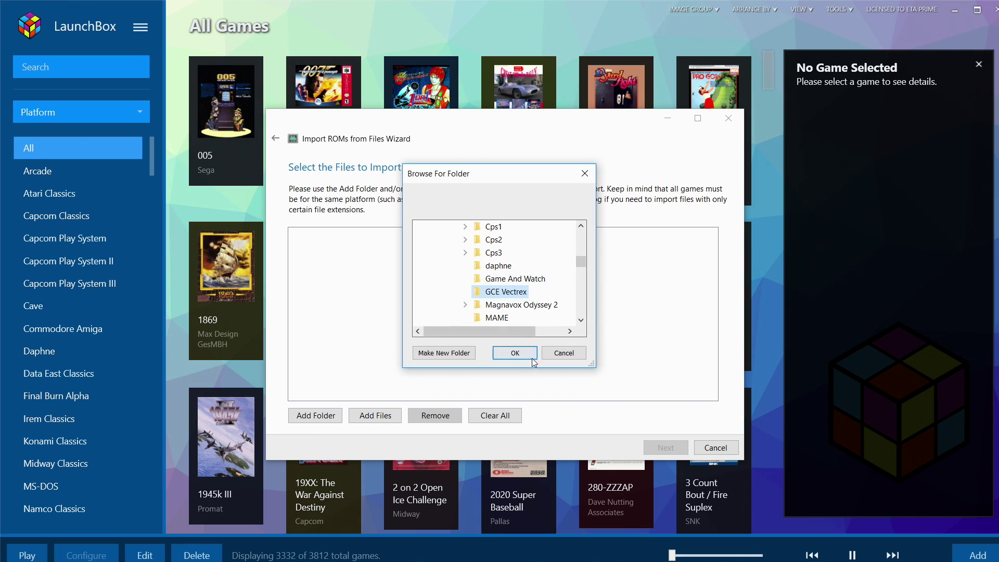
{"action": "left_click", "coordinate": [515, 353]}
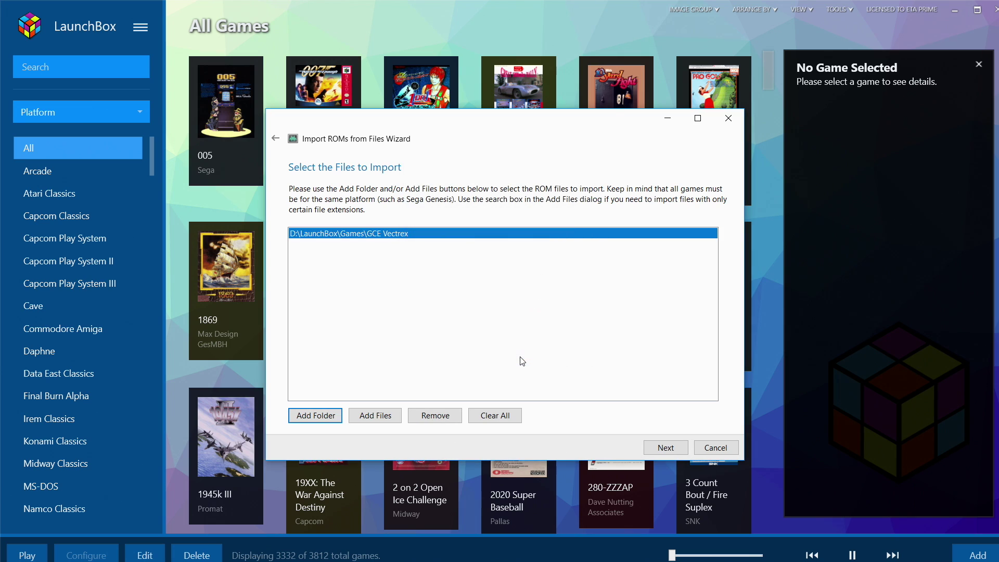
{"action": "left_click", "coordinate": [664, 447]}
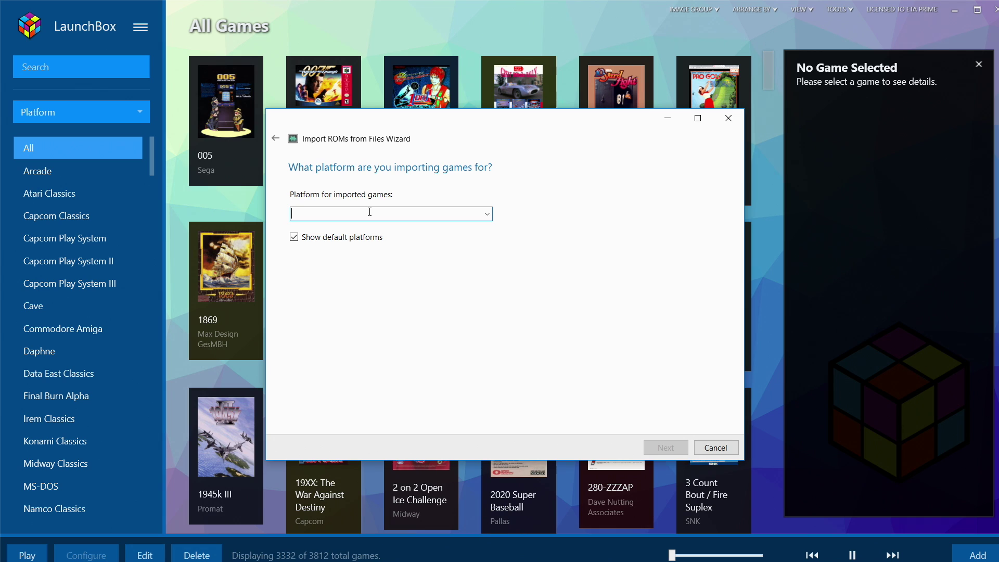
Set the platform for the imported games to GCE Vectrex and choose Retroarch as the emulator.
{"action": "type", "text": "GCE Vectrex"}
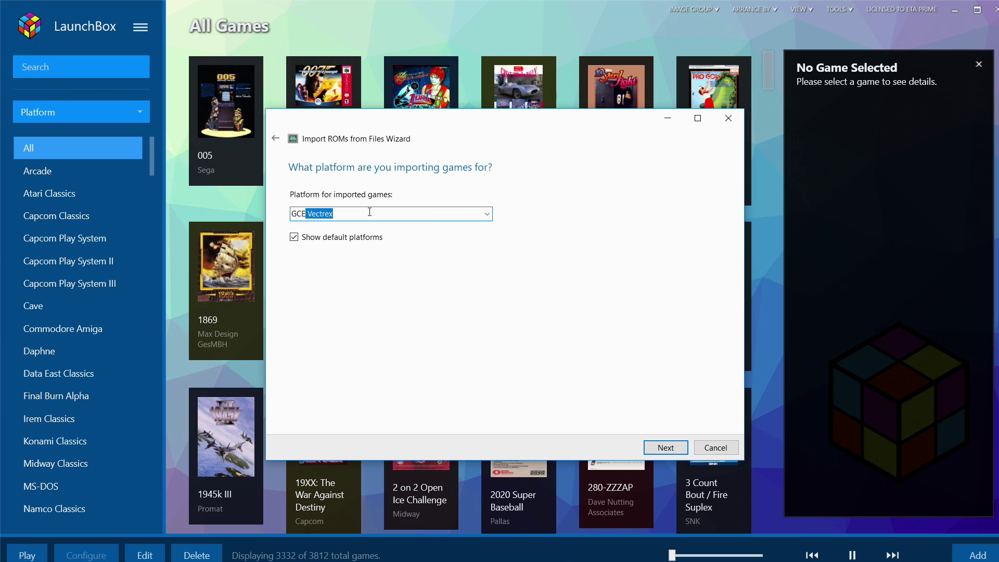
{"action": "left_click", "coordinate": [349, 216]}
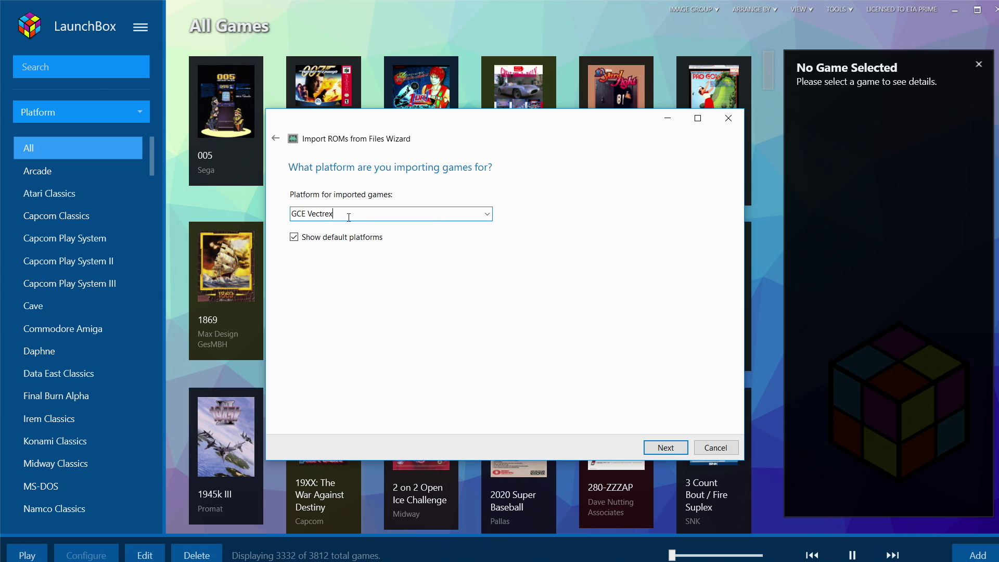
{"action": "left_click", "coordinate": [665, 449]}
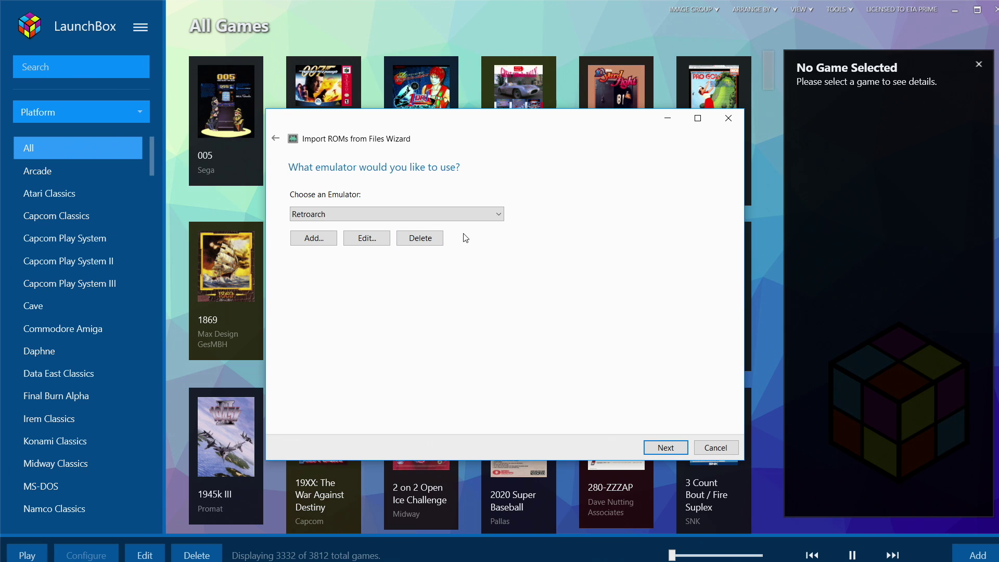
{"action": "left_click", "coordinate": [500, 215]}
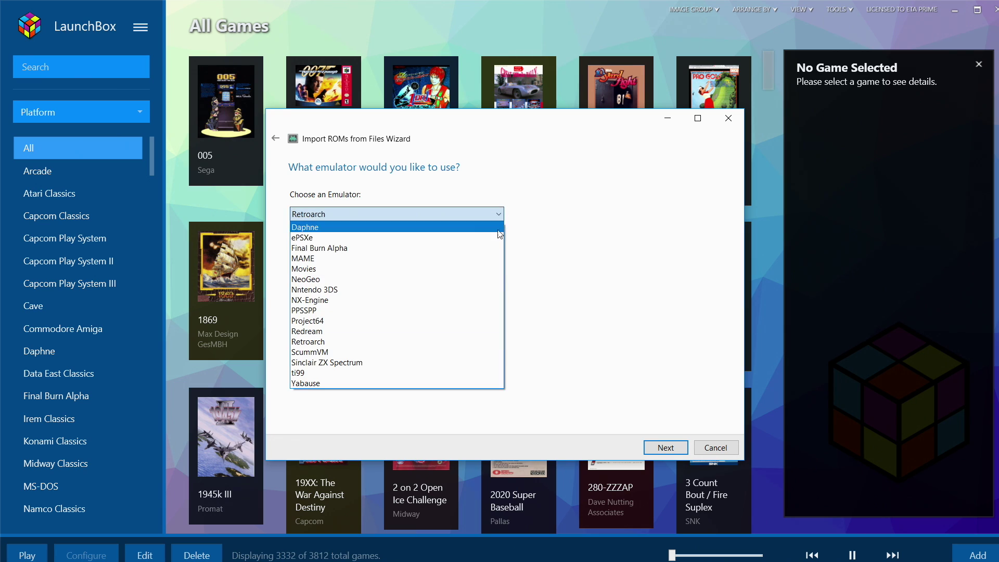
{"action": "left_click", "coordinate": [328, 342]}
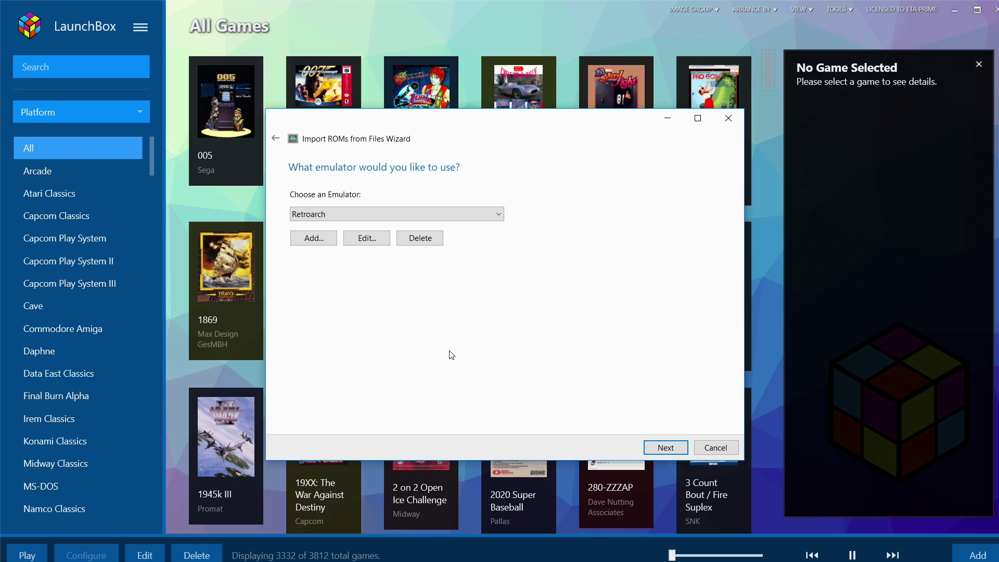
{"action": "left_click", "coordinate": [675, 448]}
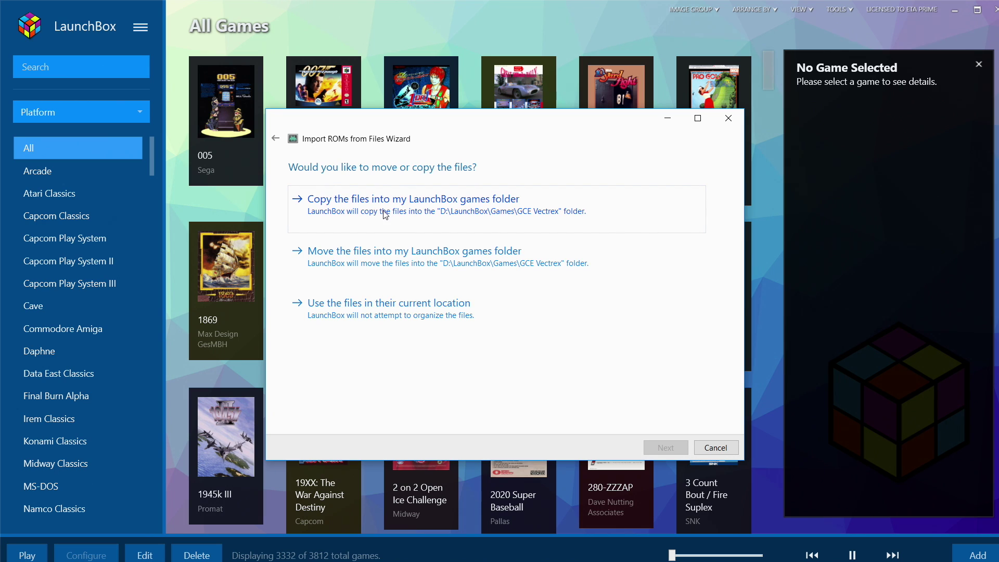
Use the files in their current location, with LaunchBox Games Database metadata, all image types and the default custom options.
{"action": "left_click", "coordinate": [382, 316]}
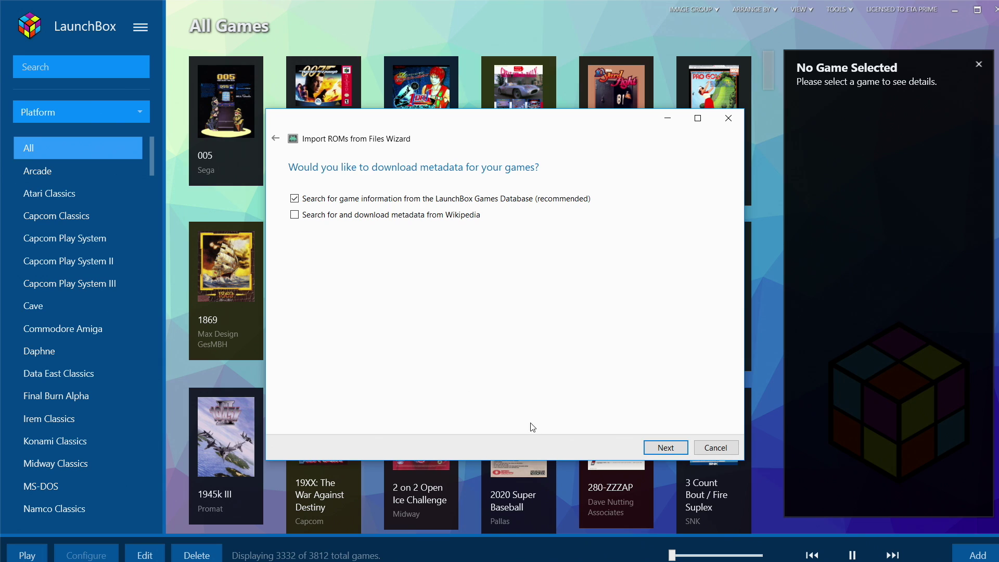
{"action": "left_click", "coordinate": [673, 451]}
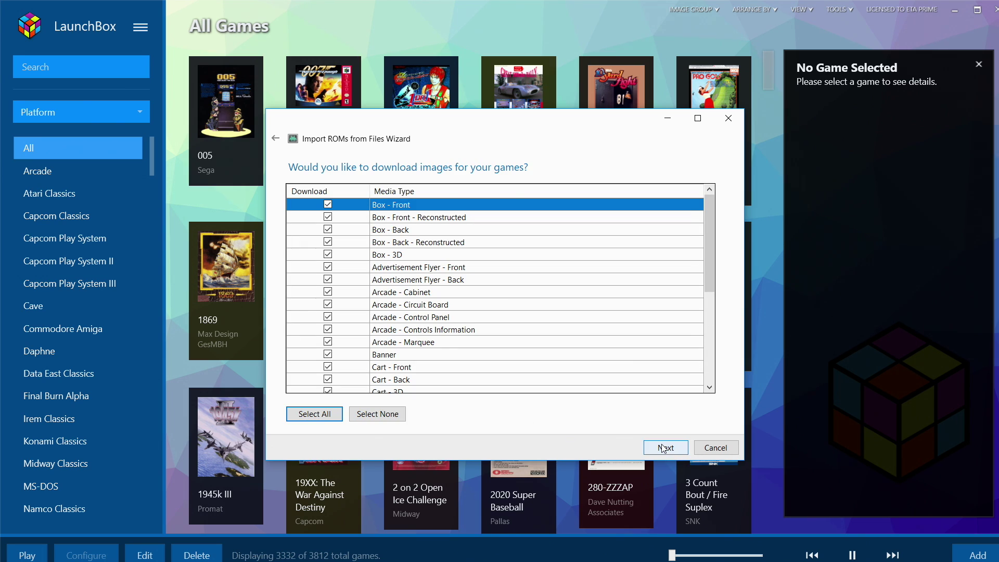
{"action": "left_click_drag", "start_coordinate": [708, 278], "coordinate": [719, 394]}
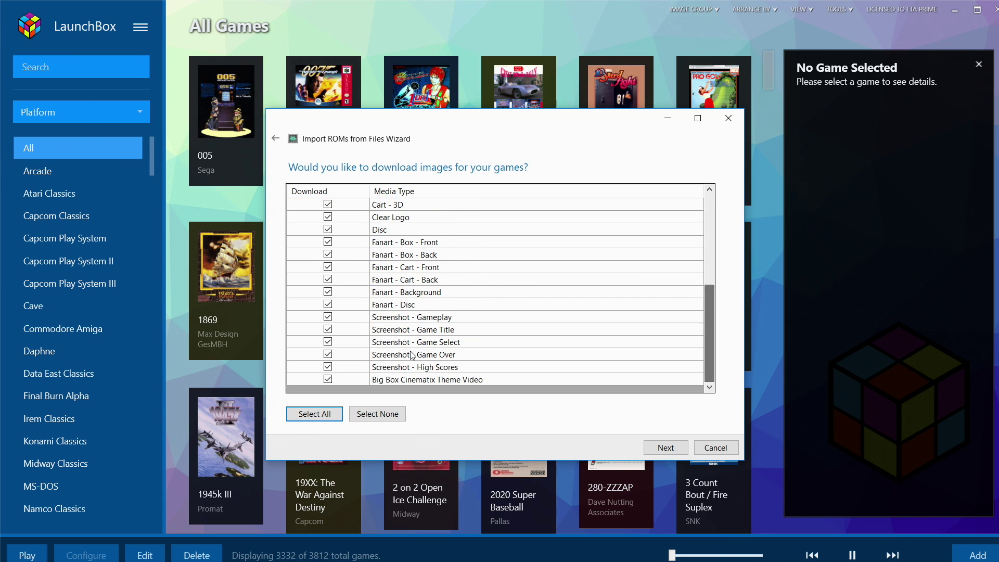
{"action": "left_click", "coordinate": [328, 379]}
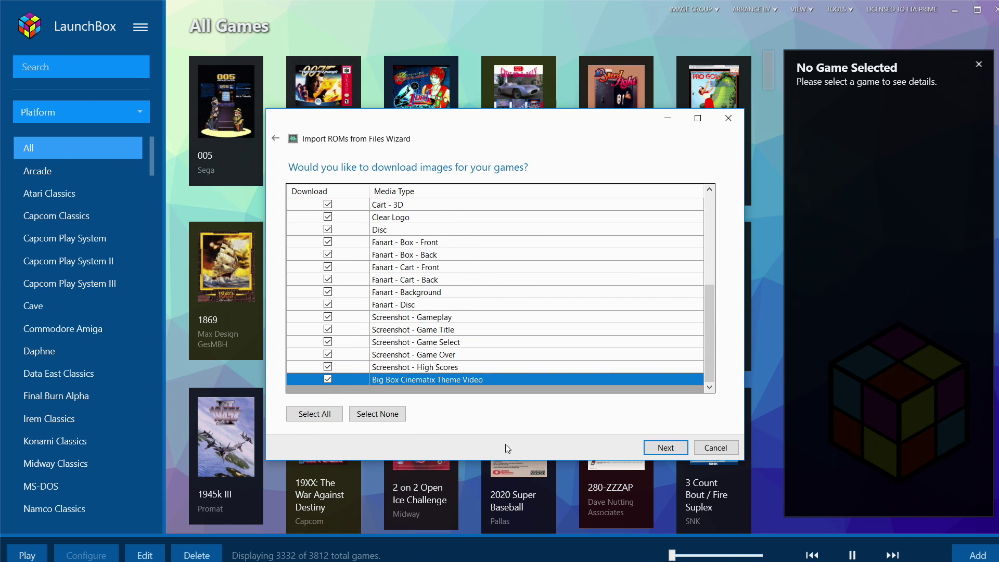
{"action": "left_click", "coordinate": [675, 448]}
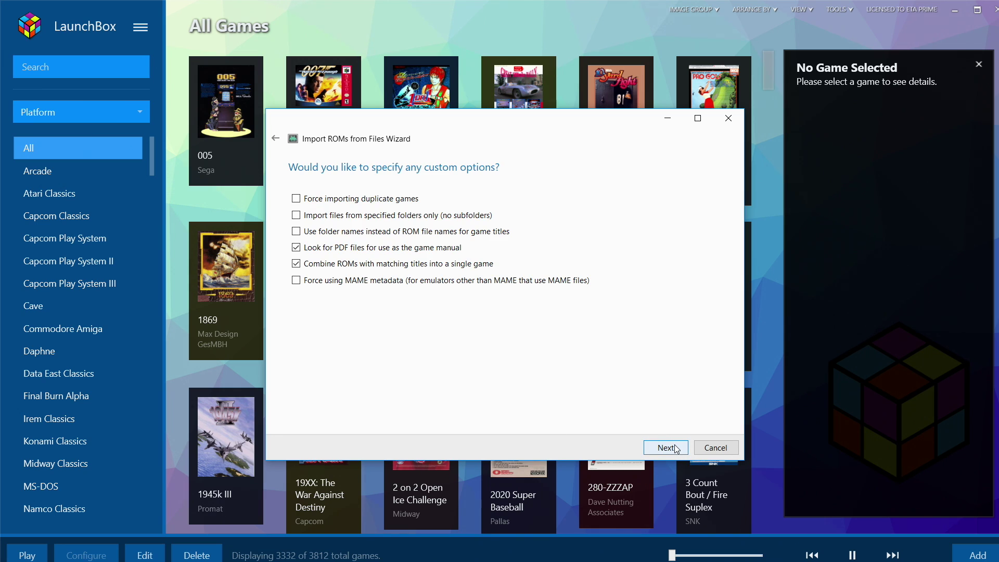
{"action": "left_click", "coordinate": [675, 447]}
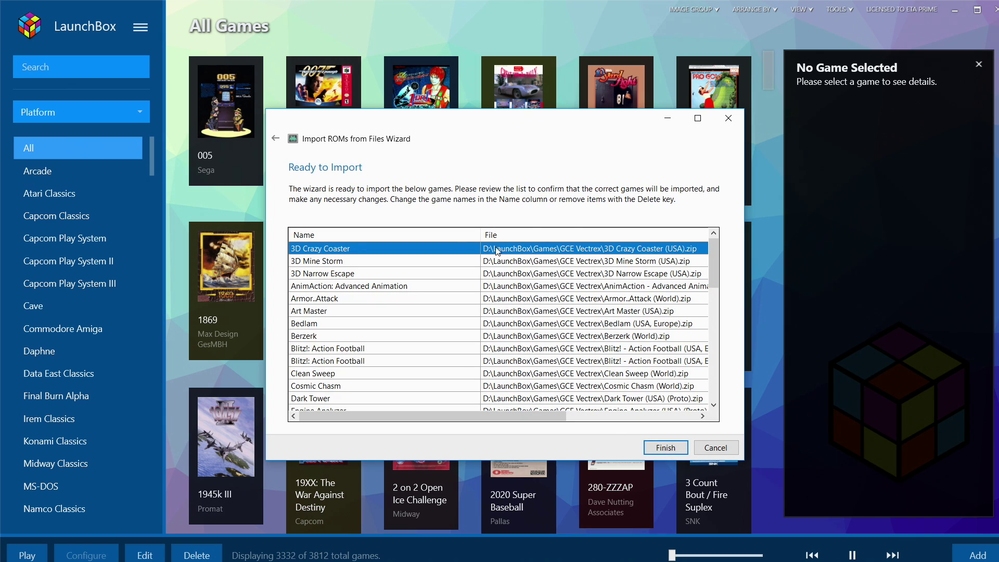
Review the file paths and extensions of the games ready to import, and finish the import.
{"action": "left_click_drag", "start_coordinate": [525, 412], "coordinate": [580, 412]}
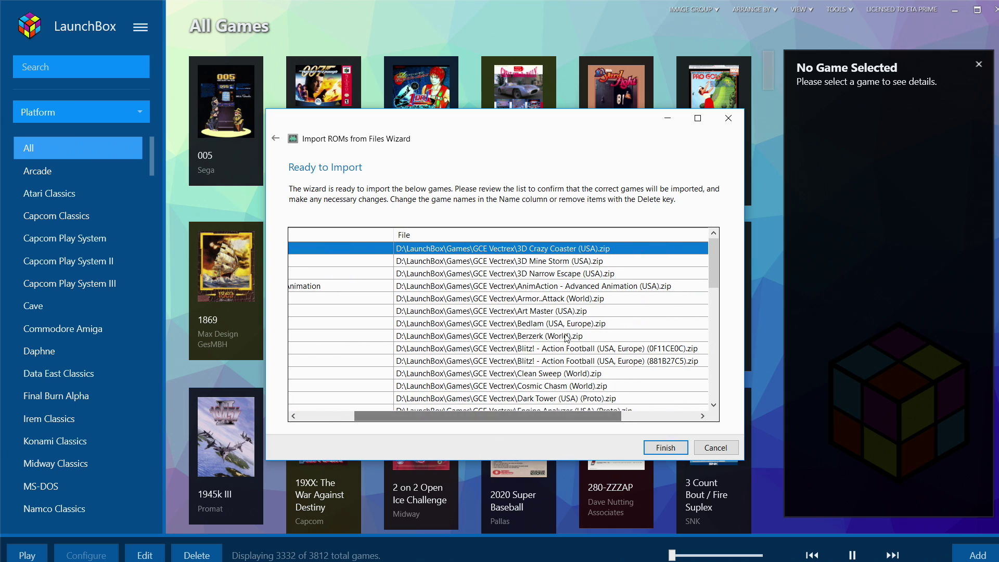
{"action": "scroll", "coordinate": [566, 338], "scroll_direction": "right", "scroll_amount": 5}
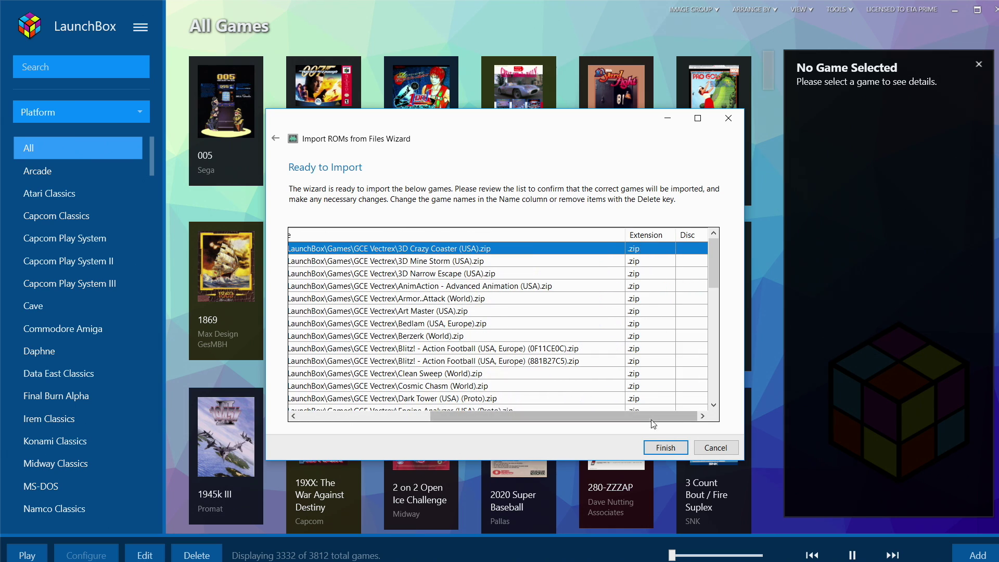
{"action": "left_click", "coordinate": [665, 448]}
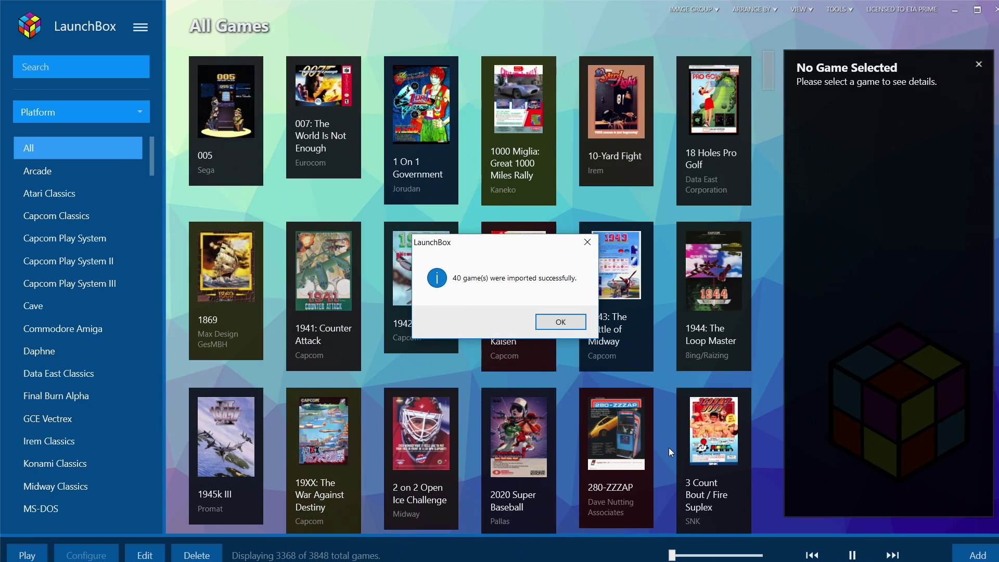
{"action": "left_click", "coordinate": [550, 322]}
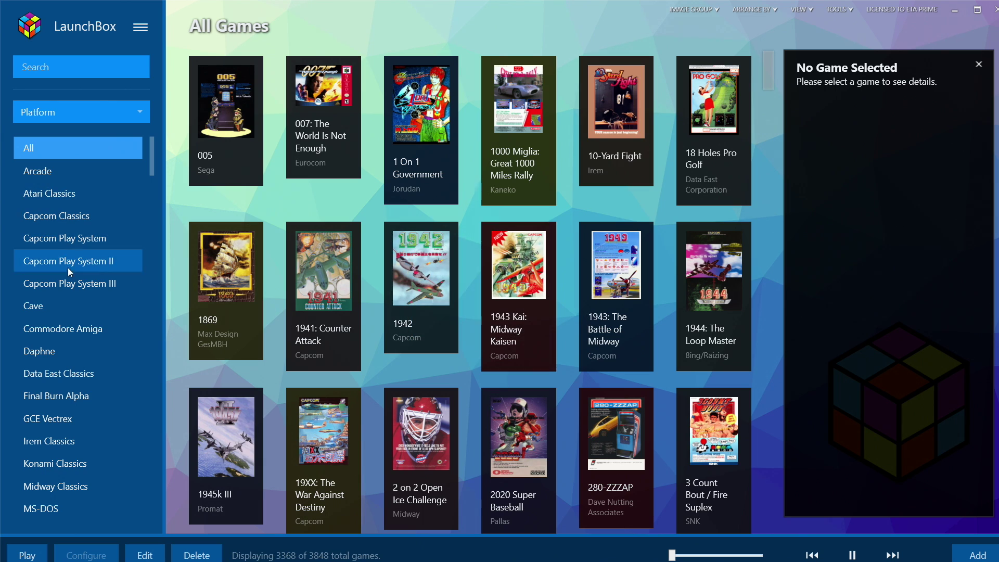
Browse the imported games of the GCE Vectrex platform and launch Cosmic Chasm.
{"action": "scroll", "coordinate": [84, 339], "scroll_direction": "down", "scroll_amount": 1}
{"action": "scroll", "coordinate": [88, 344], "scroll_direction": "up", "scroll_amount": 1}
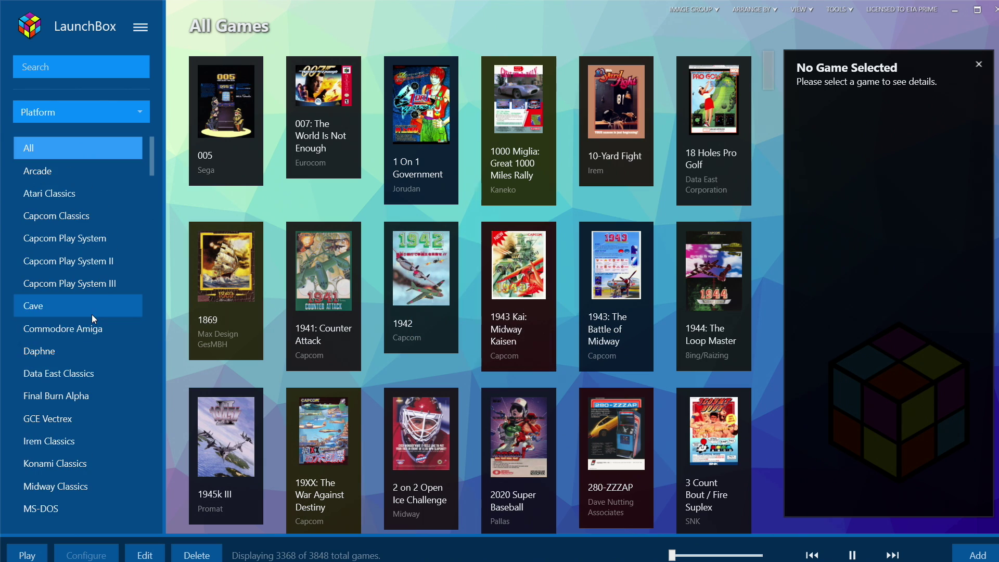
{"action": "scroll", "coordinate": [91, 314], "scroll_direction": "down", "scroll_amount": 2}
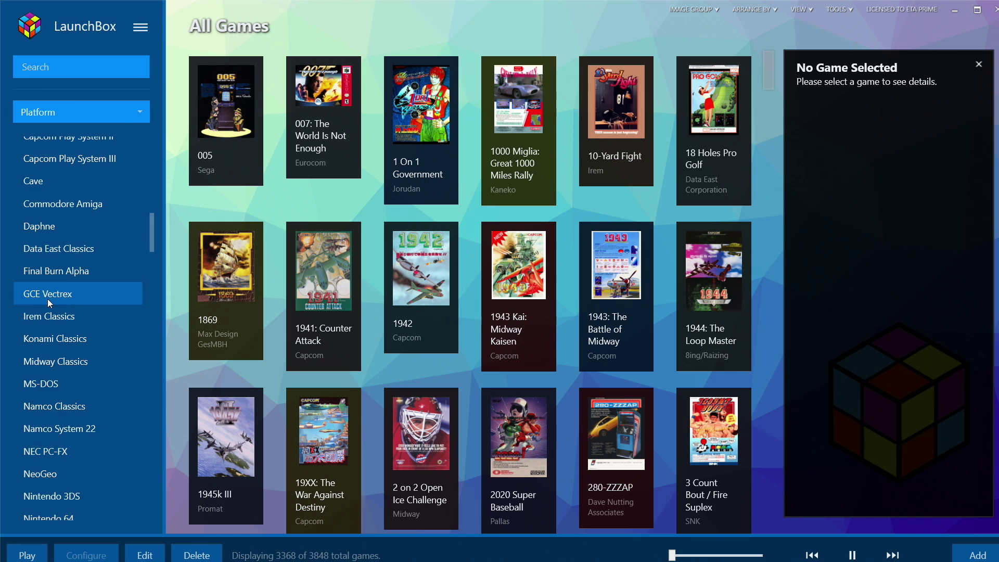
{"action": "left_click", "coordinate": [48, 299]}
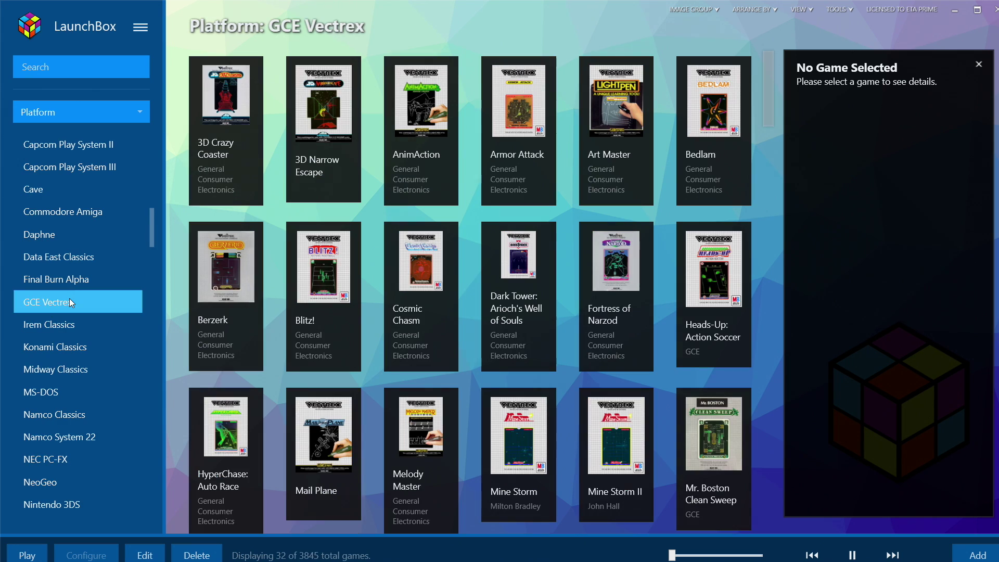
{"action": "scroll", "coordinate": [555, 156], "scroll_direction": "down", "scroll_amount": 2}
{"action": "scroll", "coordinate": [518, 250], "scroll_direction": "down", "scroll_amount": 3}
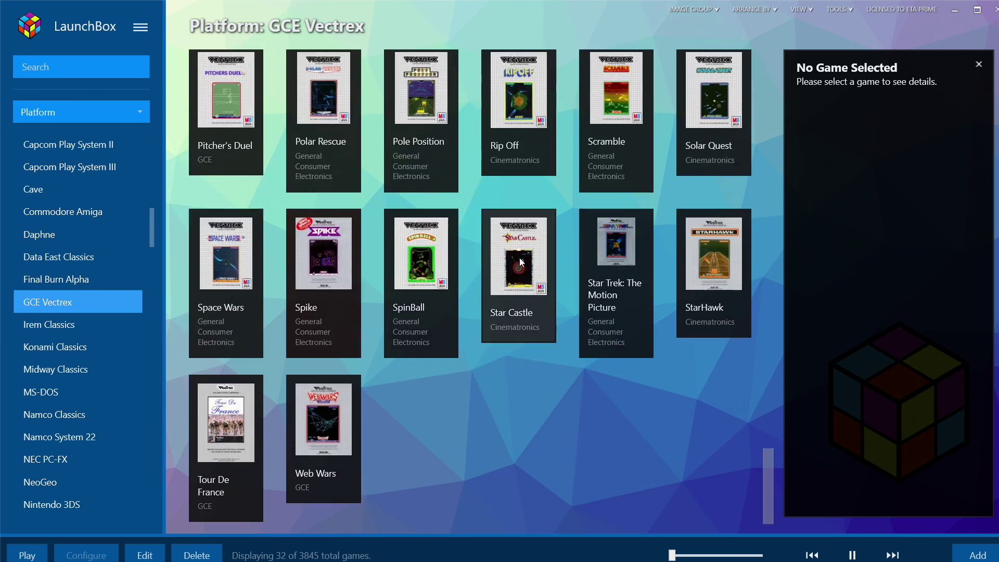
{"action": "scroll", "coordinate": [529, 256], "scroll_direction": "up", "scroll_amount": 2}
{"action": "scroll", "coordinate": [528, 256], "scroll_direction": "up", "scroll_amount": 4}
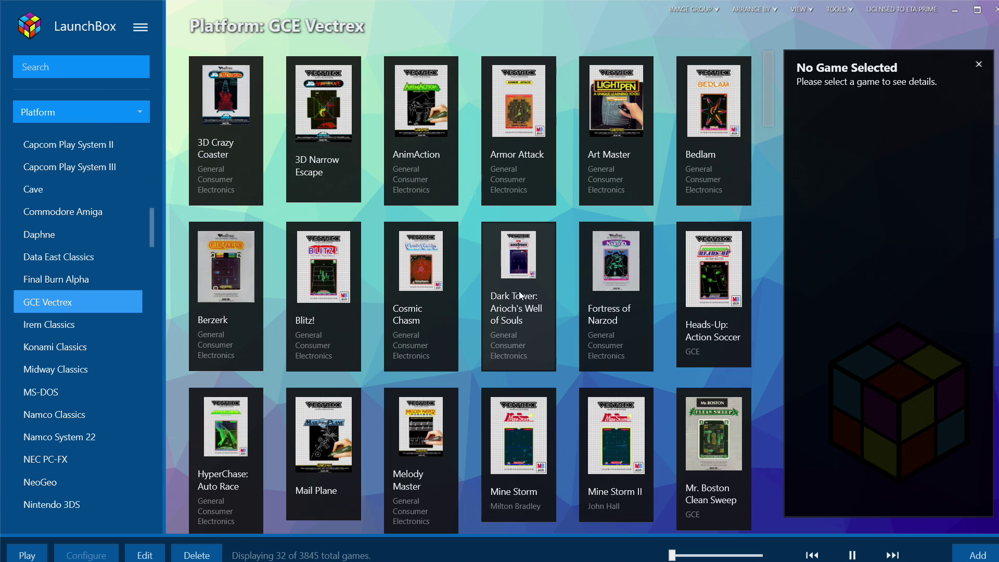
{"action": "double_click", "coordinate": [433, 301]}
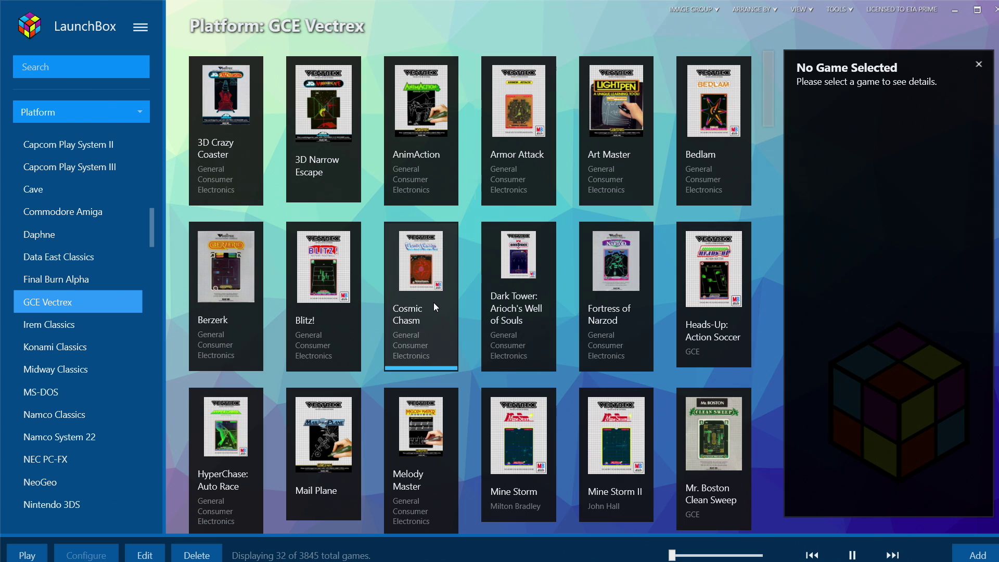